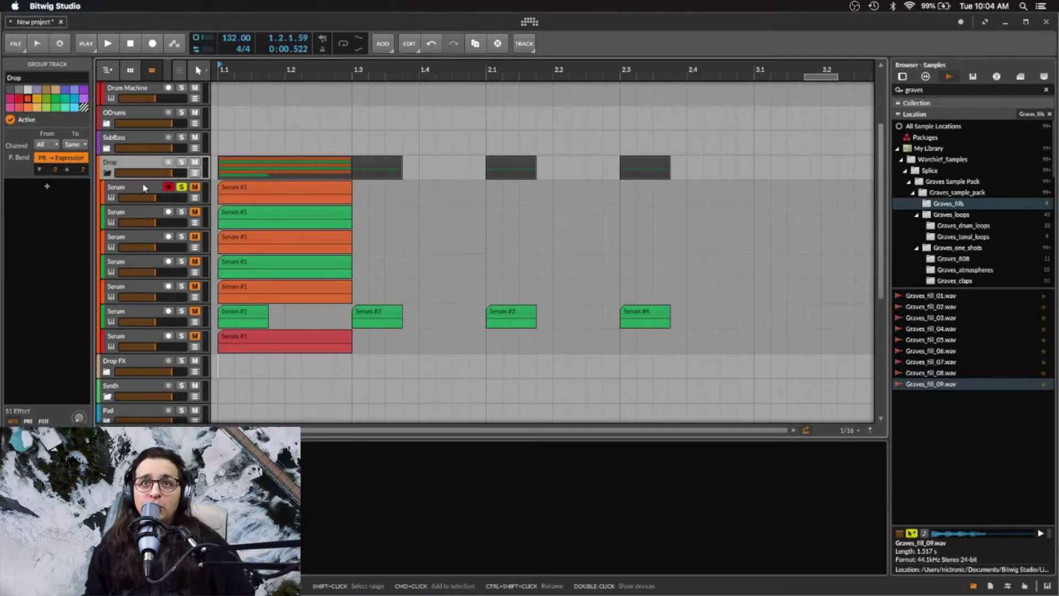
# Play back the already soloed first Serum track in the Drop group to hear its sound.
pyautogui.click(145, 188)
pyautogui.click(142, 242)
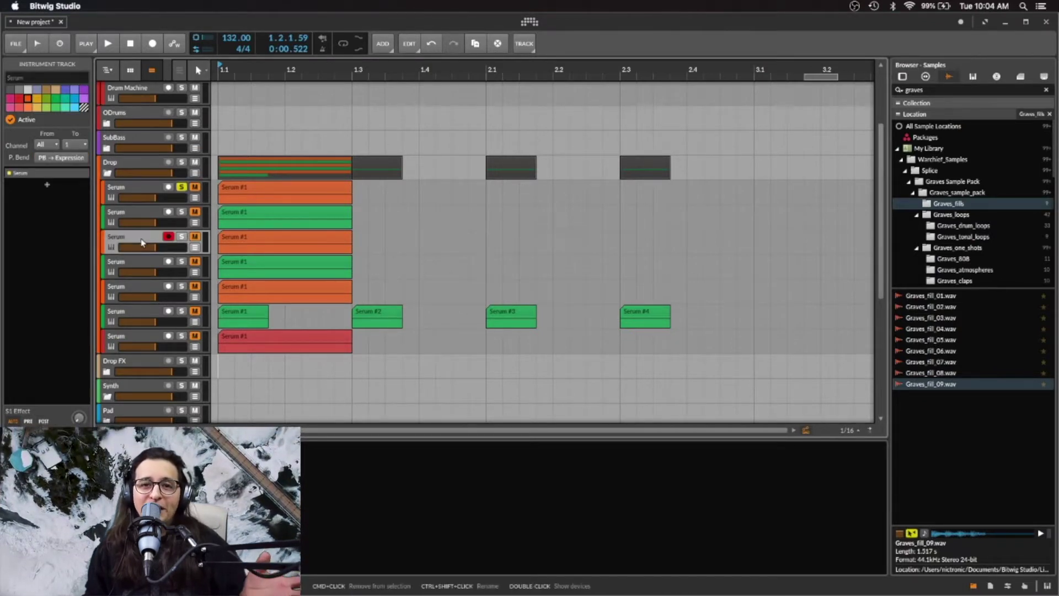
pyautogui.click(139, 215)
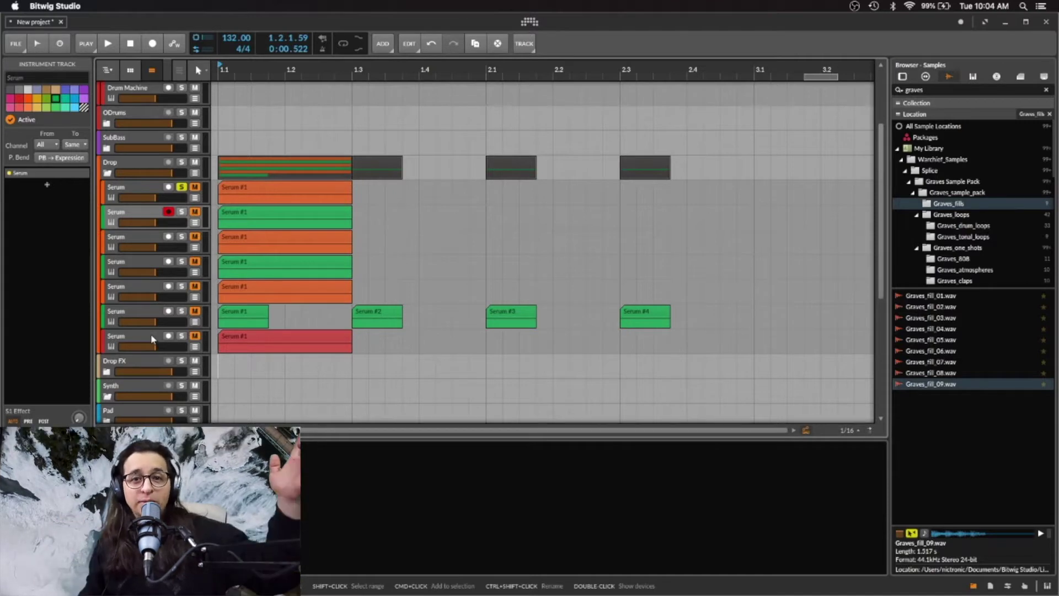
pyautogui.click(145, 192)
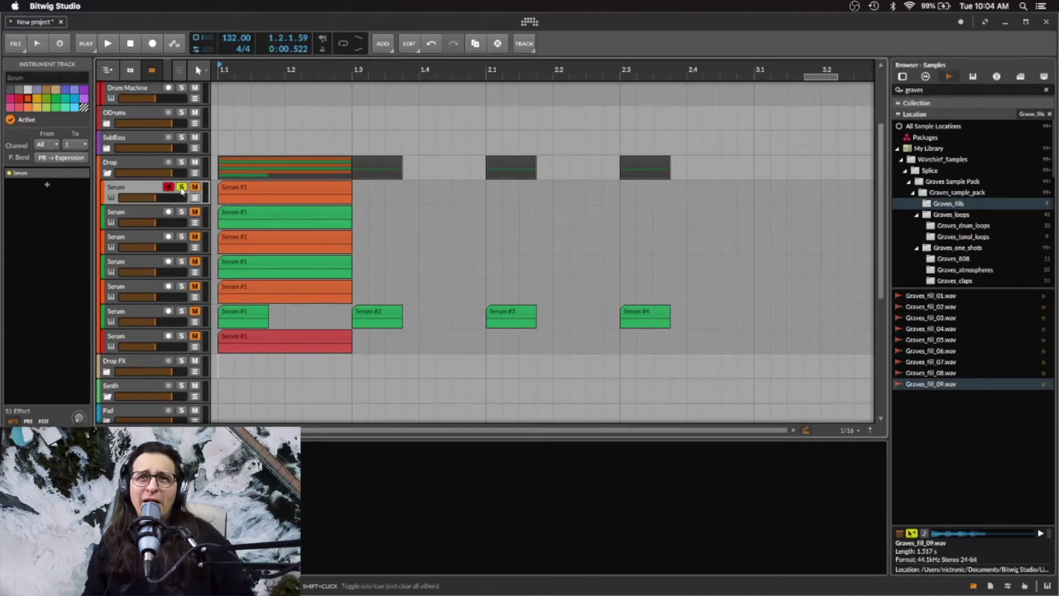
pyautogui.press('space')
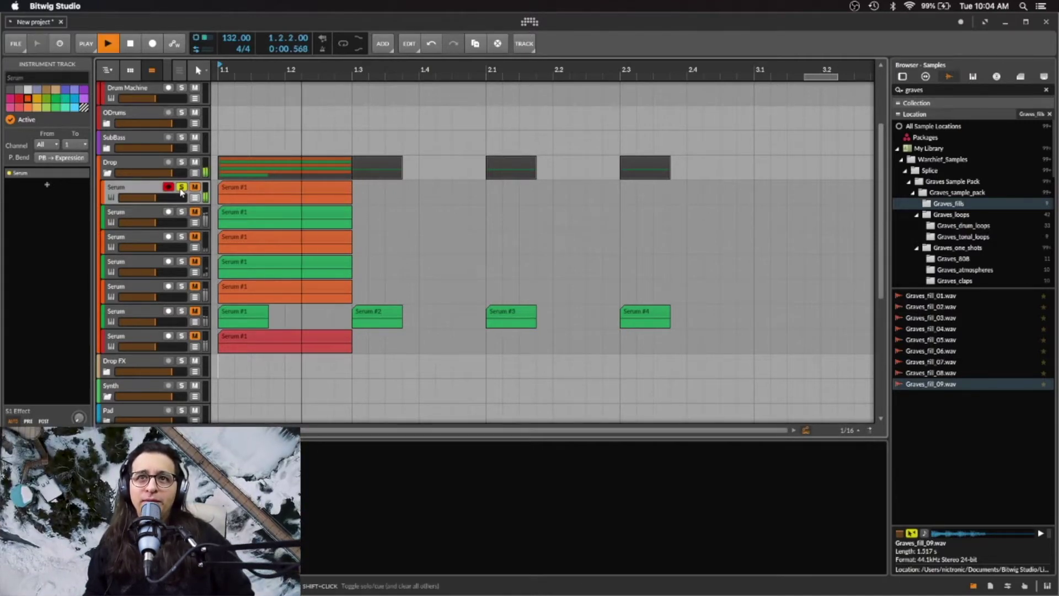
pyautogui.press('space')
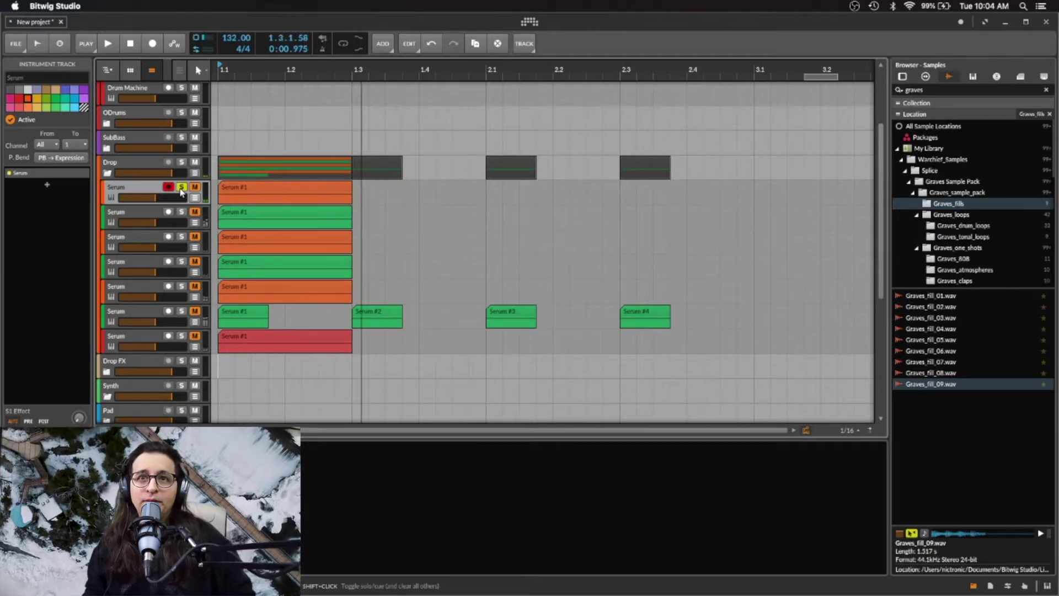
# Compare the sounds of the first two Serum tracks in the Drop group by alternately soloing and playing each one.
pyautogui.keyDown('shift'); pyautogui.click(181, 212); pyautogui.keyUp('shift')
pyautogui.press('space')
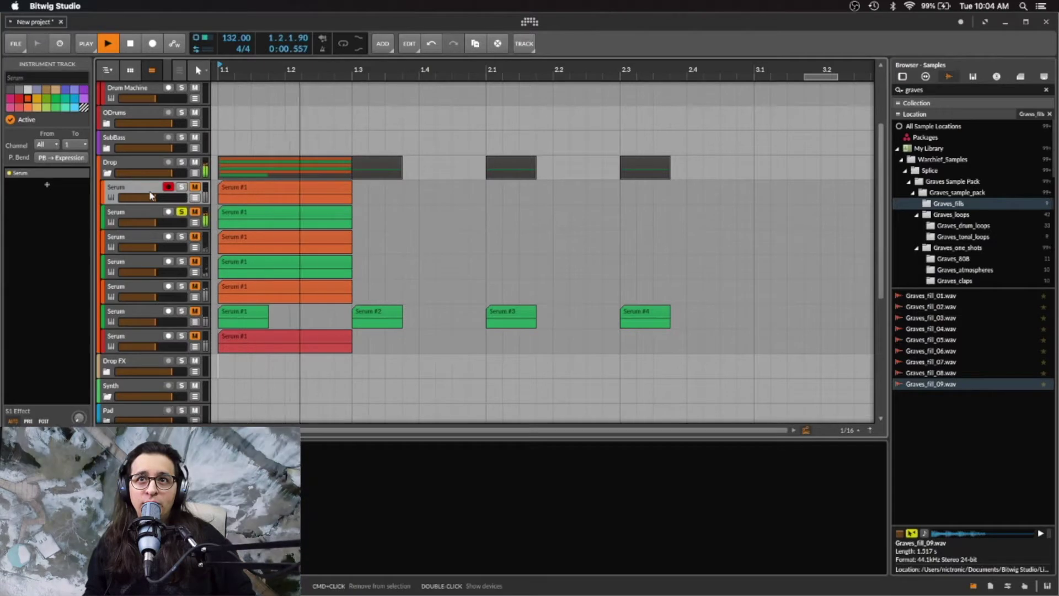
pyautogui.press('space')
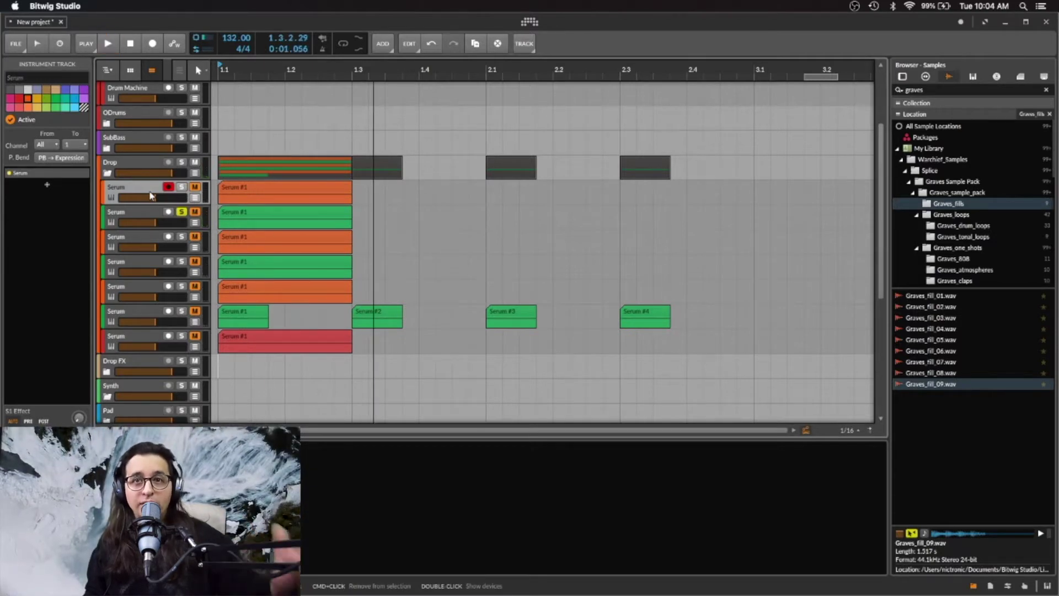
pyautogui.keyDown('shift'); pyautogui.click(181, 187); pyautogui.keyUp('shift')
pyautogui.press('space')
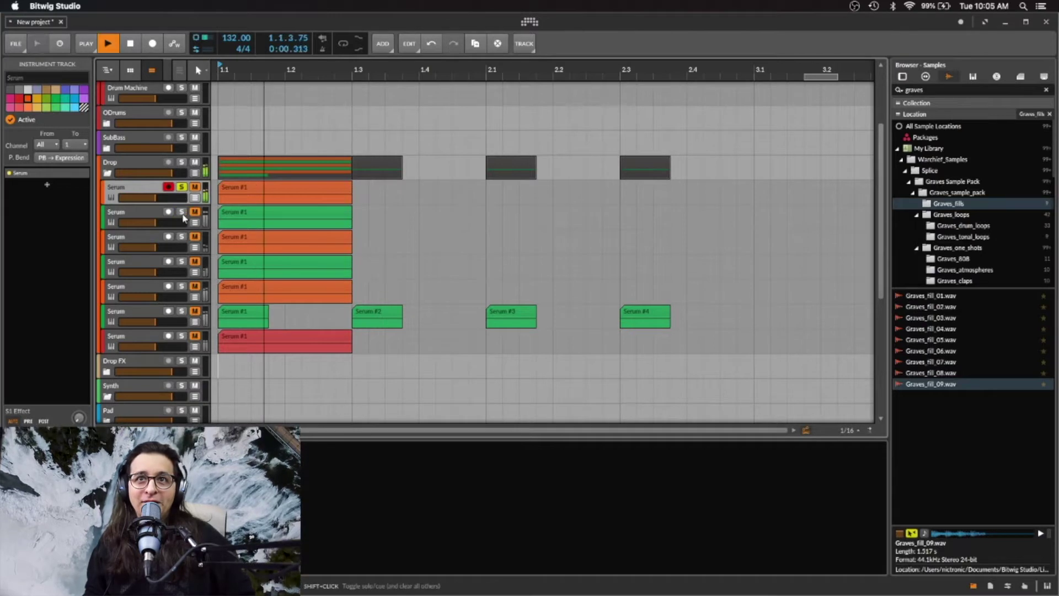
pyautogui.press('space')
pyautogui.keyDown('shift'); pyautogui.click(184, 214); pyautogui.keyUp('shift')
pyautogui.press('space')
pyautogui.press('space')
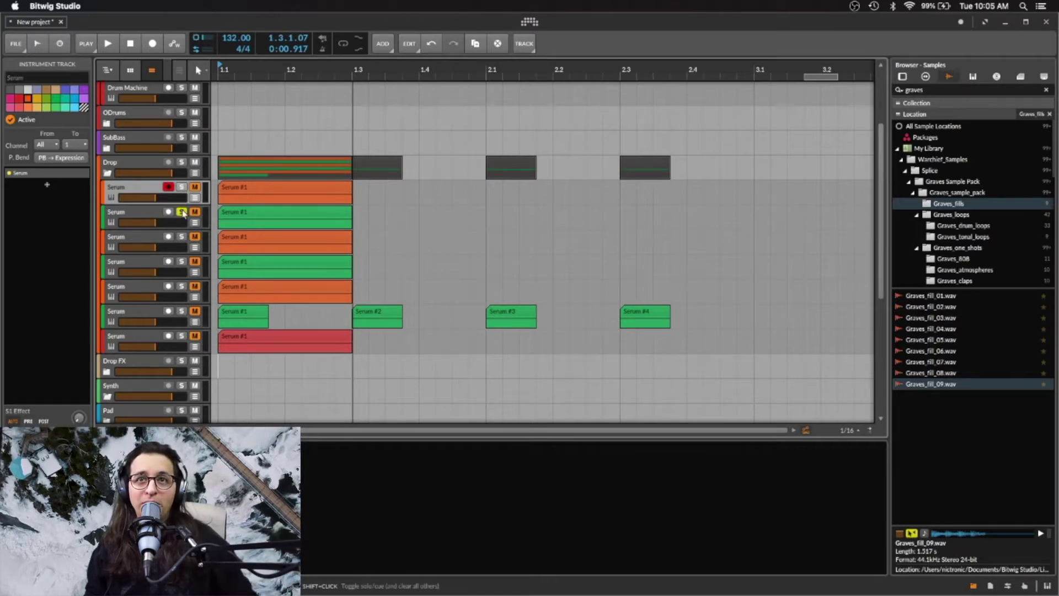
# Solo the third Serum track in the Drop group and play it back.
pyautogui.keyDown('shift'); pyautogui.click(181, 236); pyautogui.keyUp('shift')
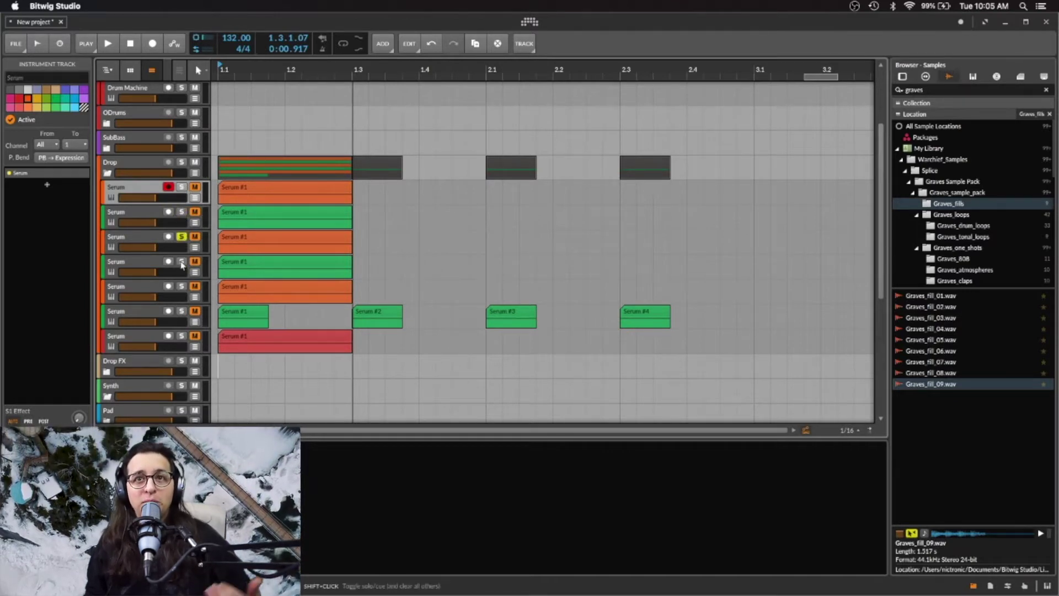
pyautogui.press('space')
pyautogui.press('space')
pyautogui.press('space')
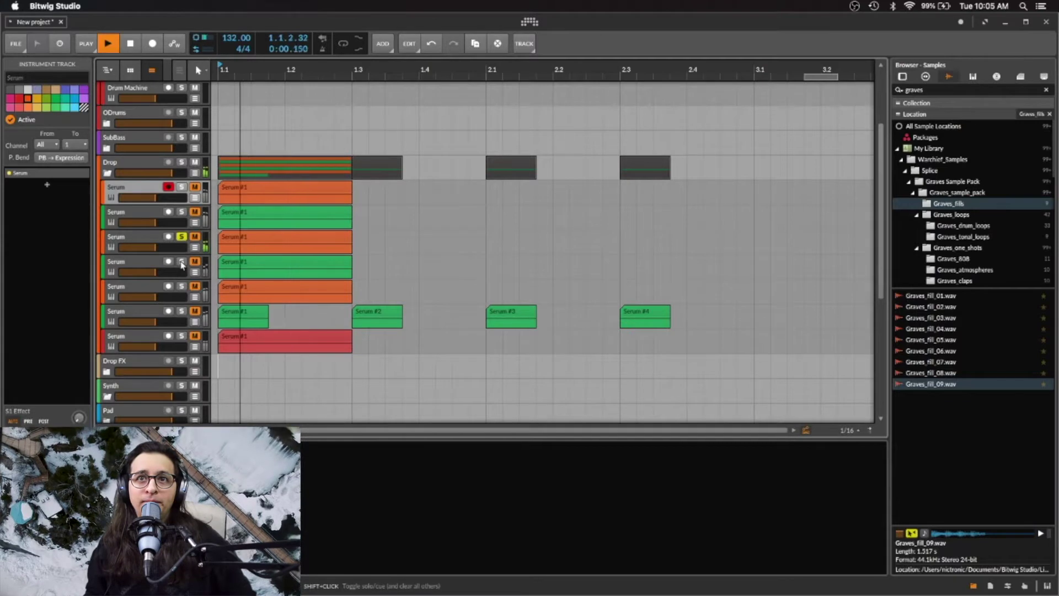
pyautogui.press('space')
# Audition the fourth Serum track in the Drop group on its own, ending with its solo turned off.
pyautogui.keyDown('shift'); pyautogui.click(182, 262); pyautogui.keyUp('shift')
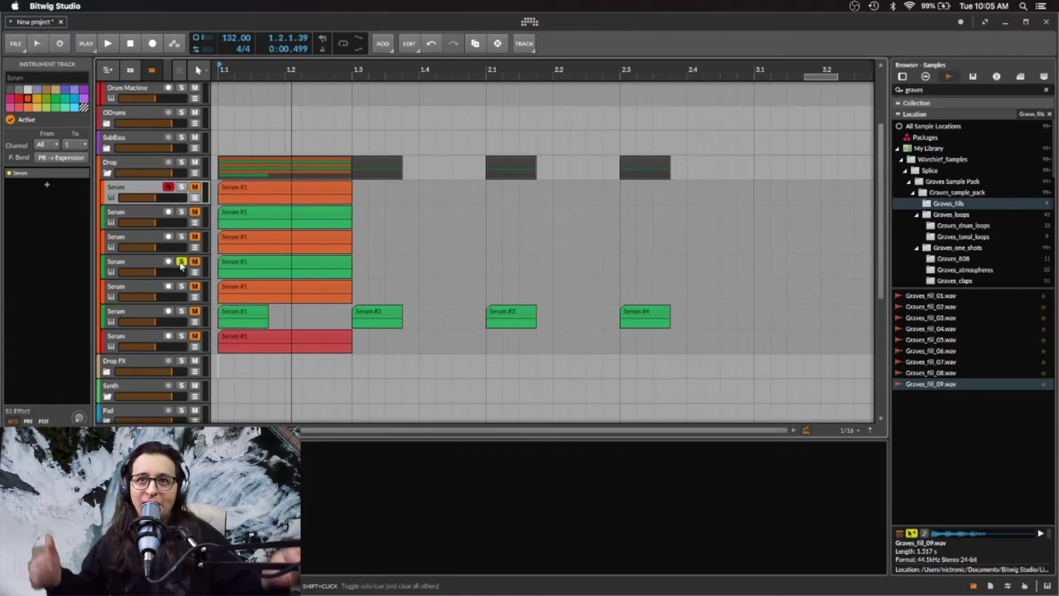
pyautogui.press('space')
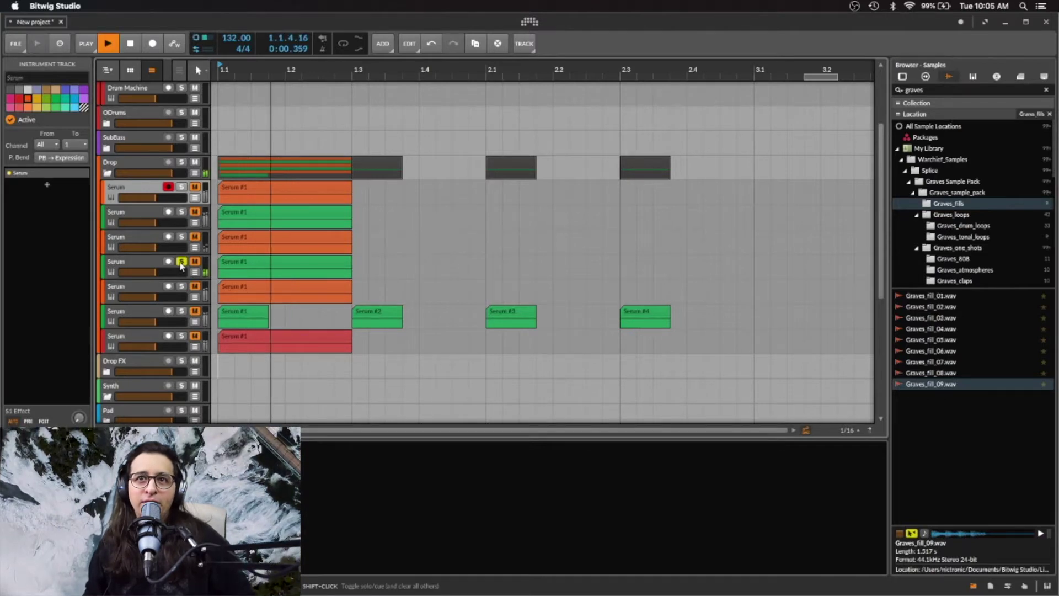
pyautogui.press('space')
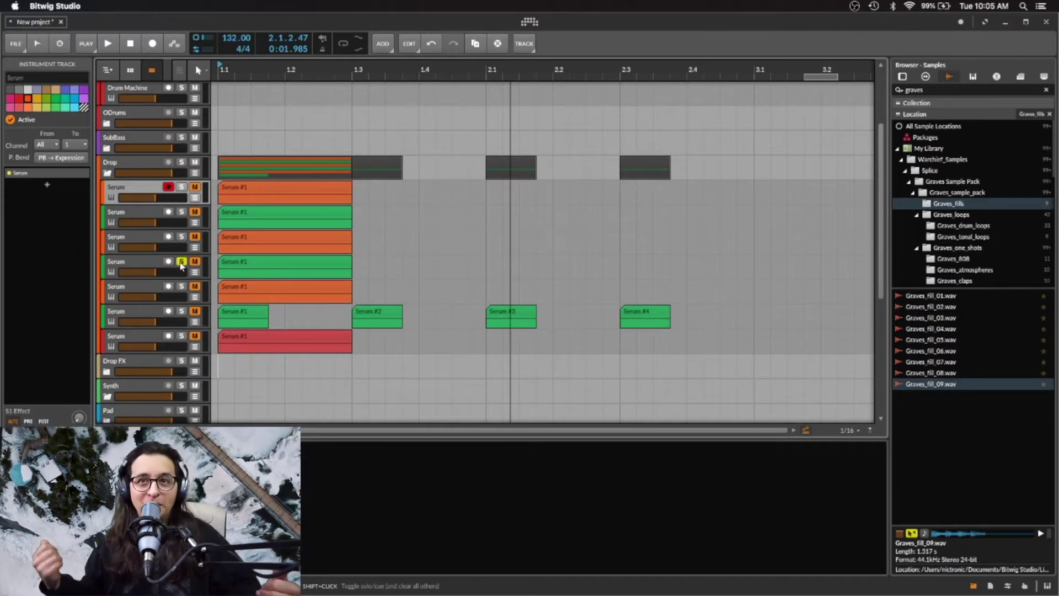
pyautogui.press('space')
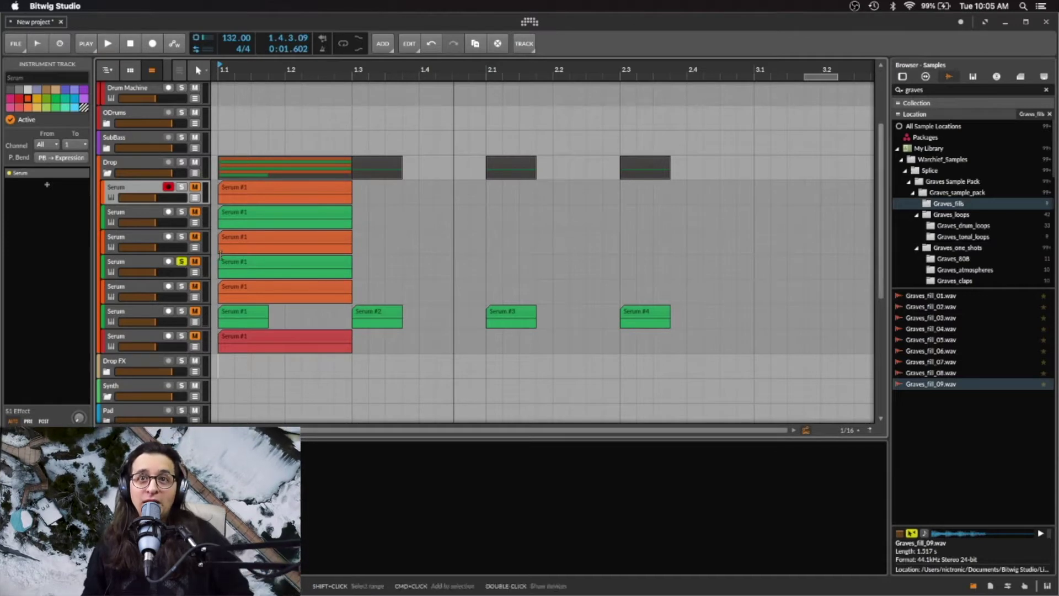
pyautogui.click(181, 262)
# Solo the fifth Serum track in the Drop group and listen to its clip.
pyautogui.click(139, 290)
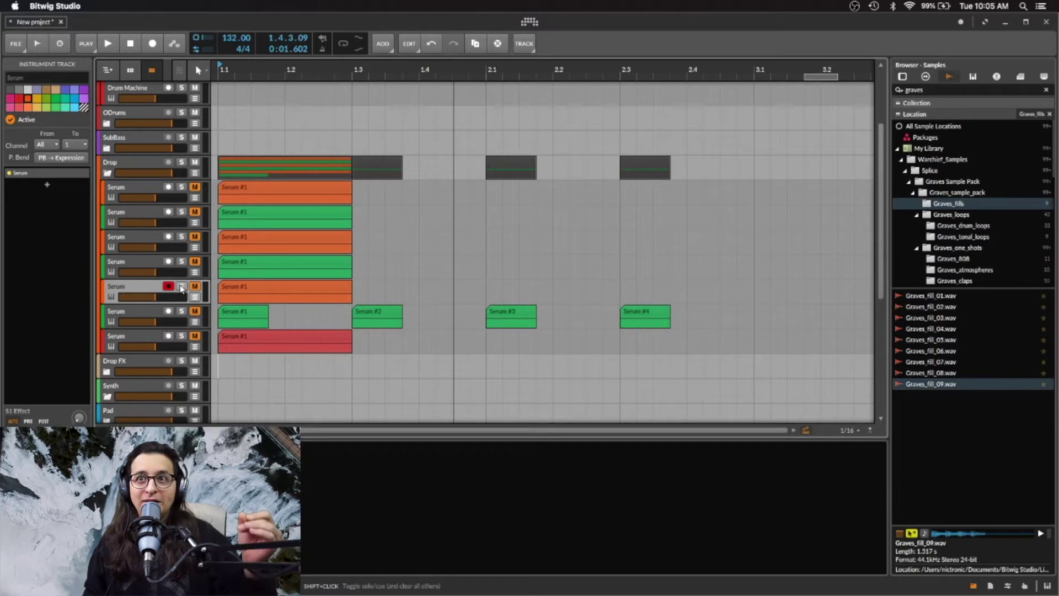
pyautogui.click(181, 286)
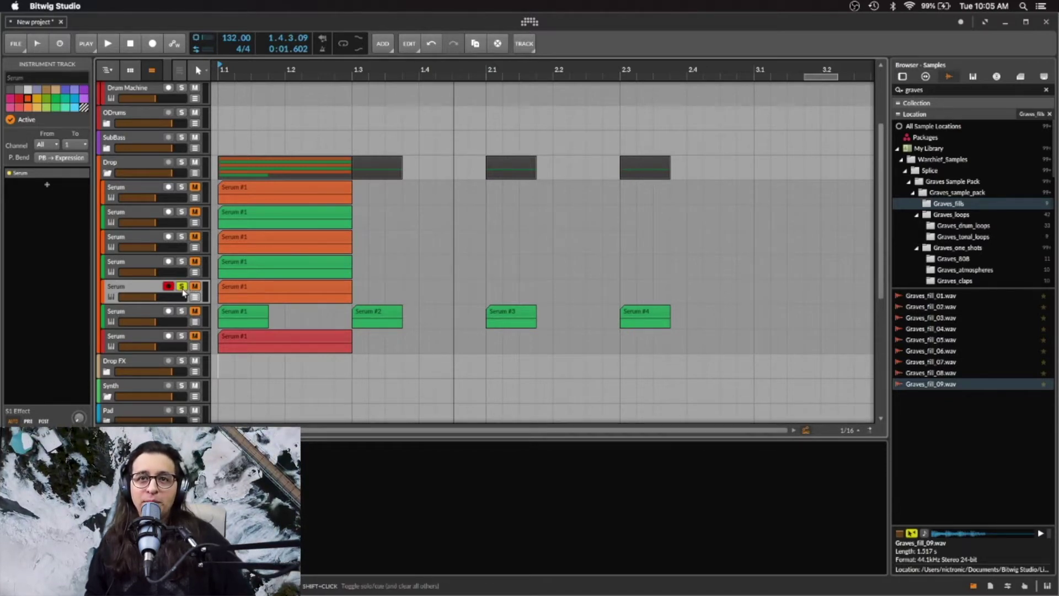
pyautogui.press('space')
pyautogui.press('space')
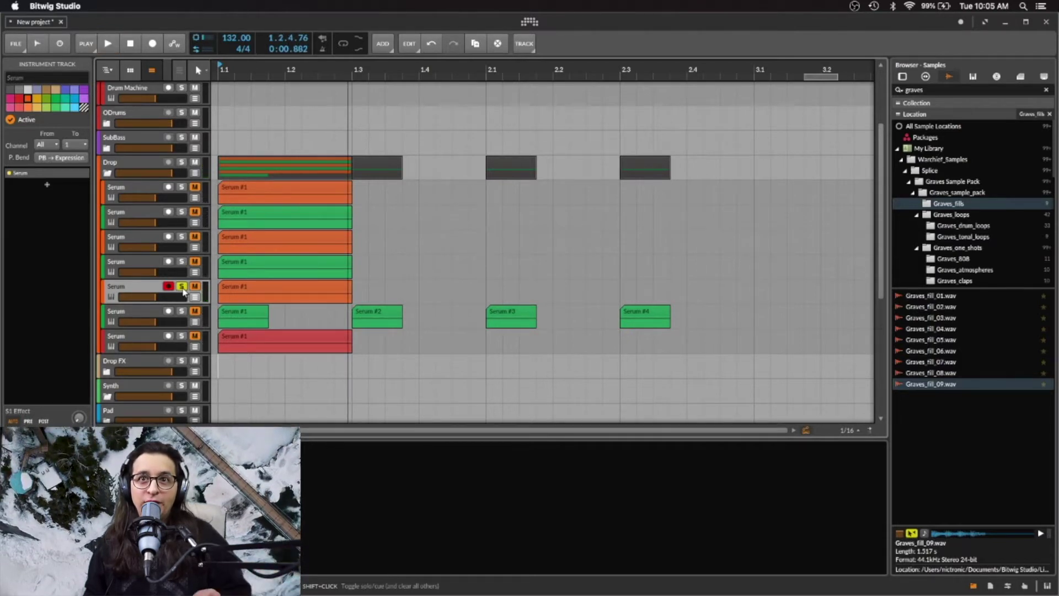
# Solo the sixth Serum track and listen to its four short clips.
pyautogui.click(182, 311)
pyautogui.press('space')
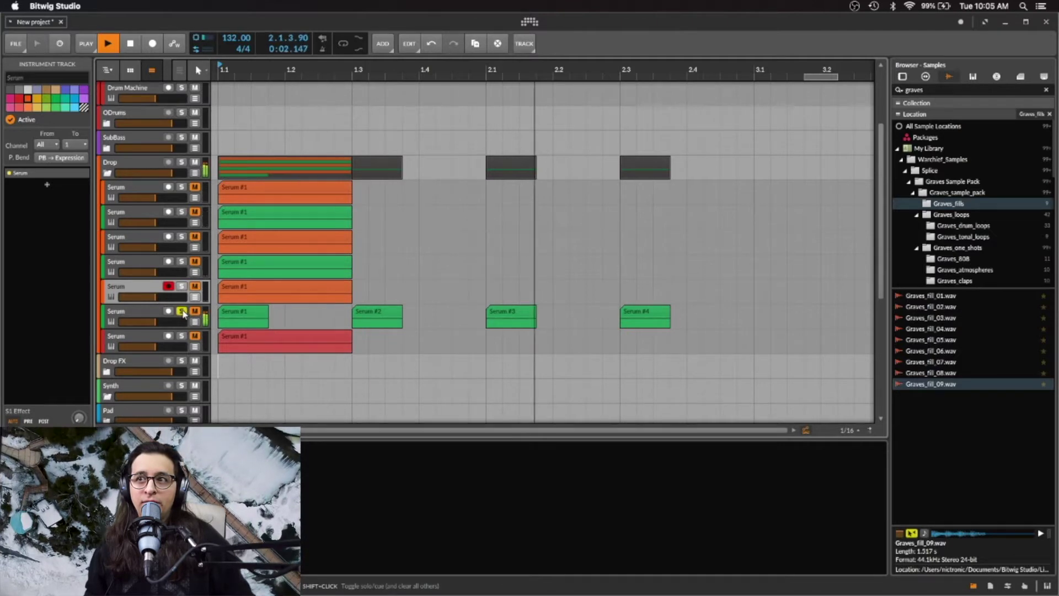
pyautogui.press('space')
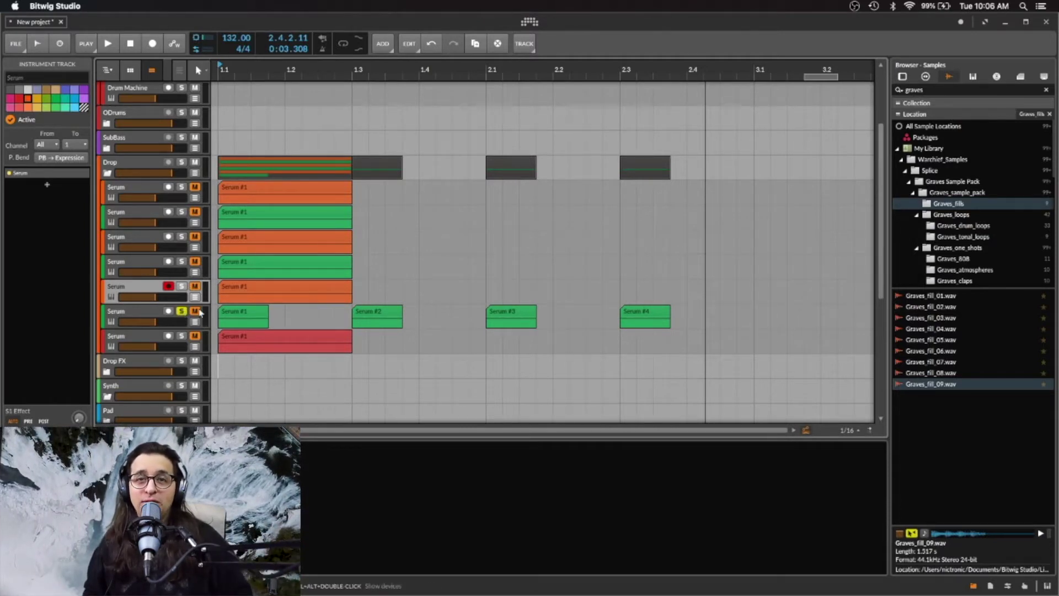
# Load the XLNT-GROWL Sticky preset into the synth on the red Serum track and audition it soloed.
pyautogui.click(155, 341)
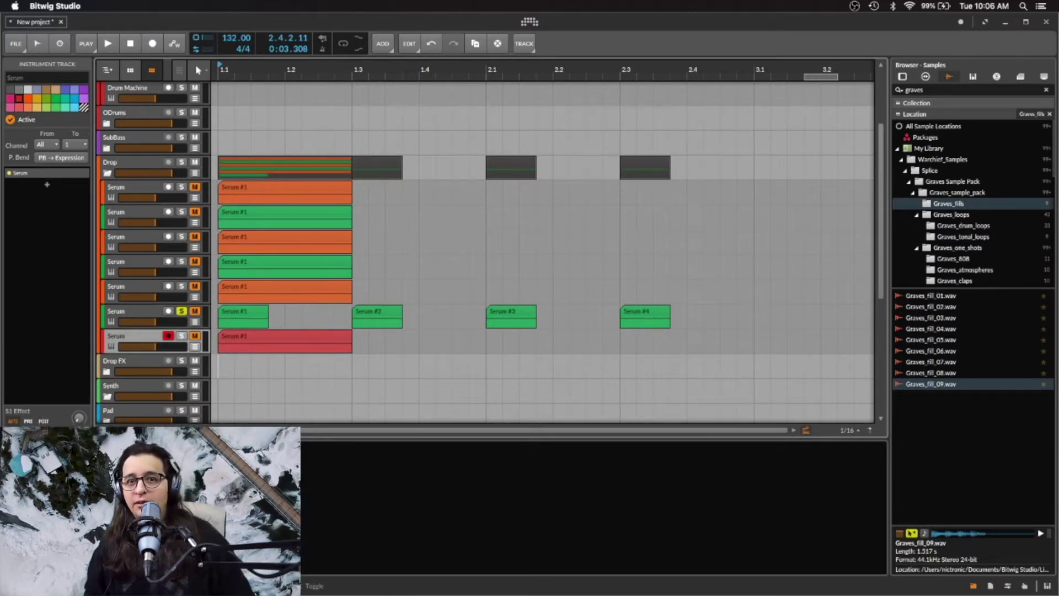
pyautogui.click(132, 469)
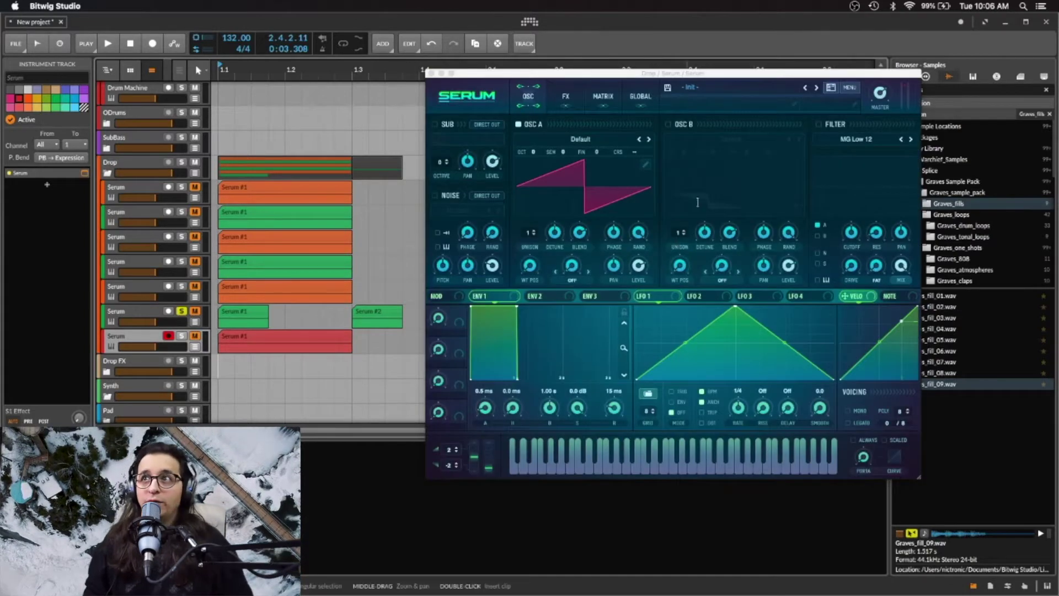
pyautogui.moveTo(743, 74); pyautogui.dragTo(681, 61)
pyautogui.click(683, 75)
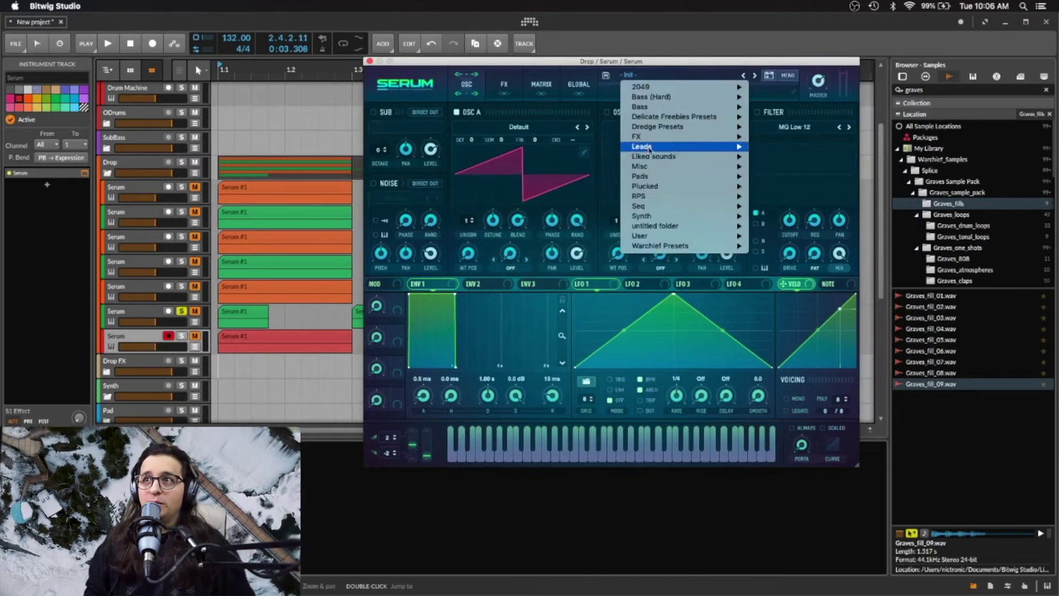
pyautogui.moveTo(704, 238)
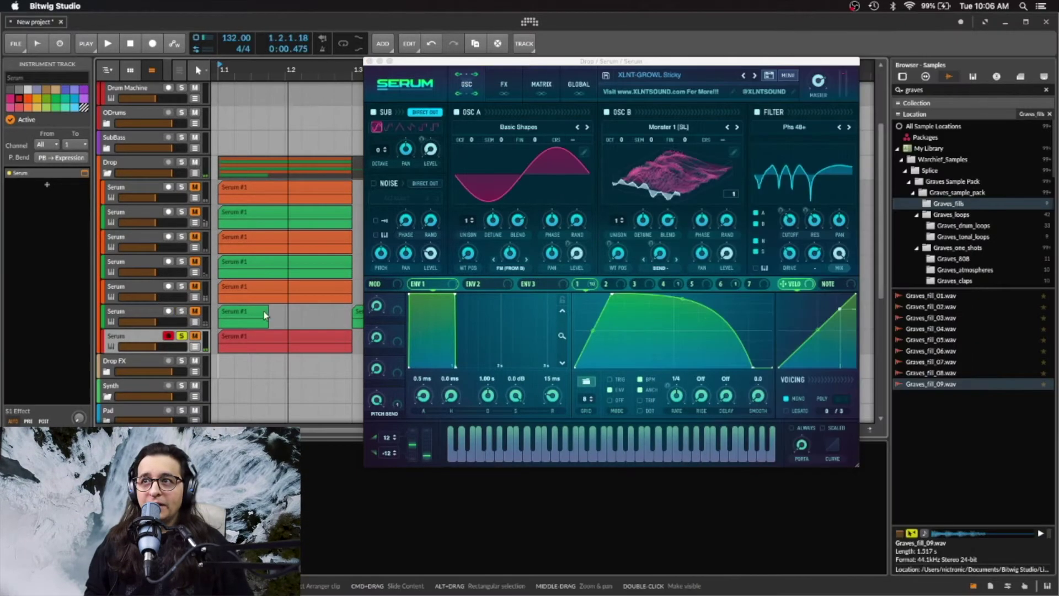
pyautogui.press('space')
pyautogui.press('space')
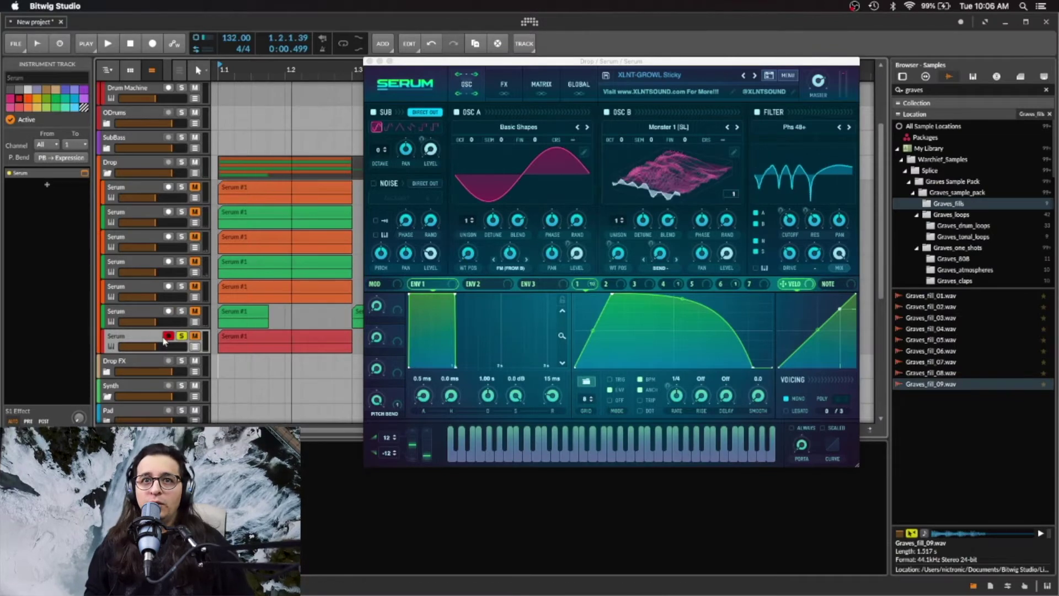
# Duplicate the red Serum track, mute the original and move the solo to the copy.
pyautogui.press('super+d')
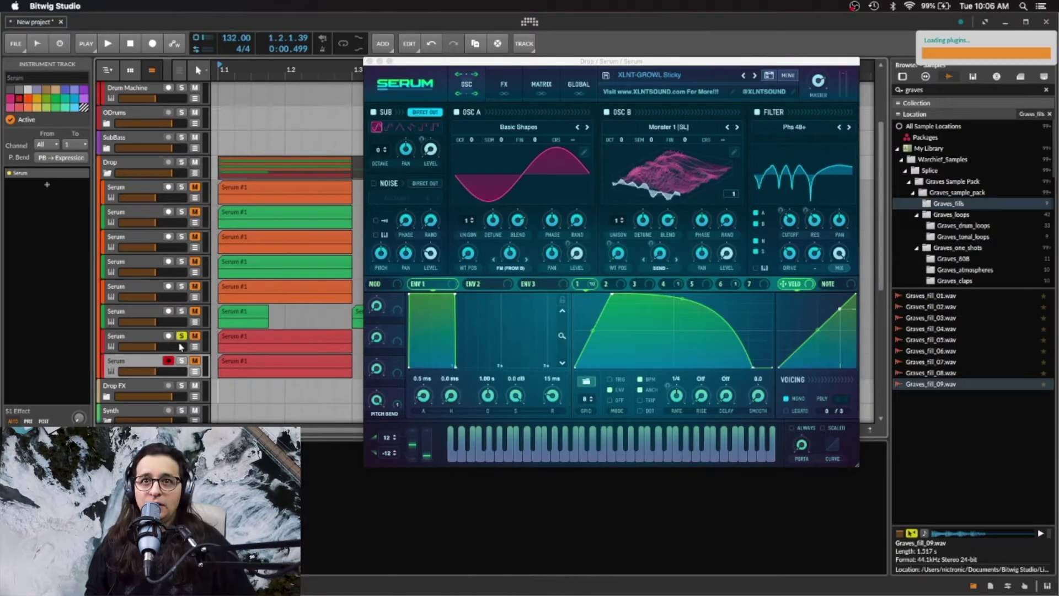
pyautogui.click(195, 338)
pyautogui.click(181, 337)
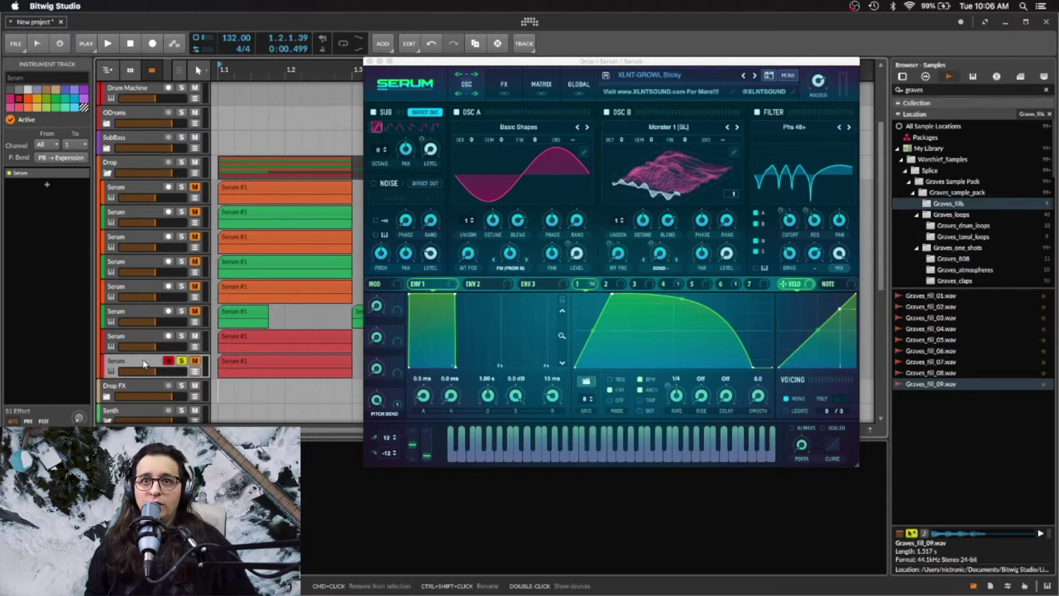
# Color the duplicated Serum track green and play it back.
pyautogui.rightClick(144, 364)
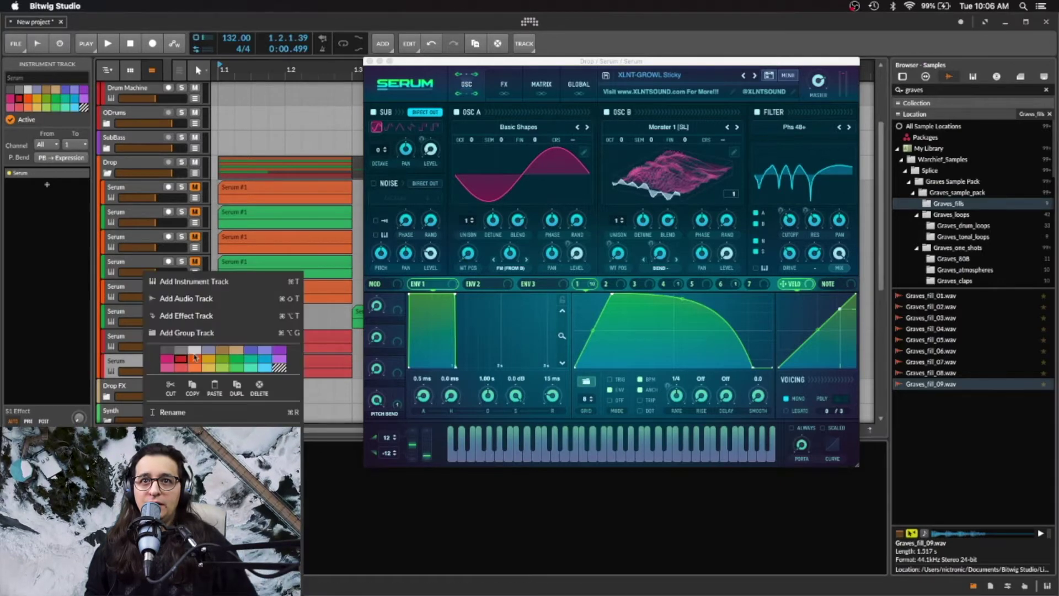
pyautogui.click(237, 366)
pyautogui.click(122, 368)
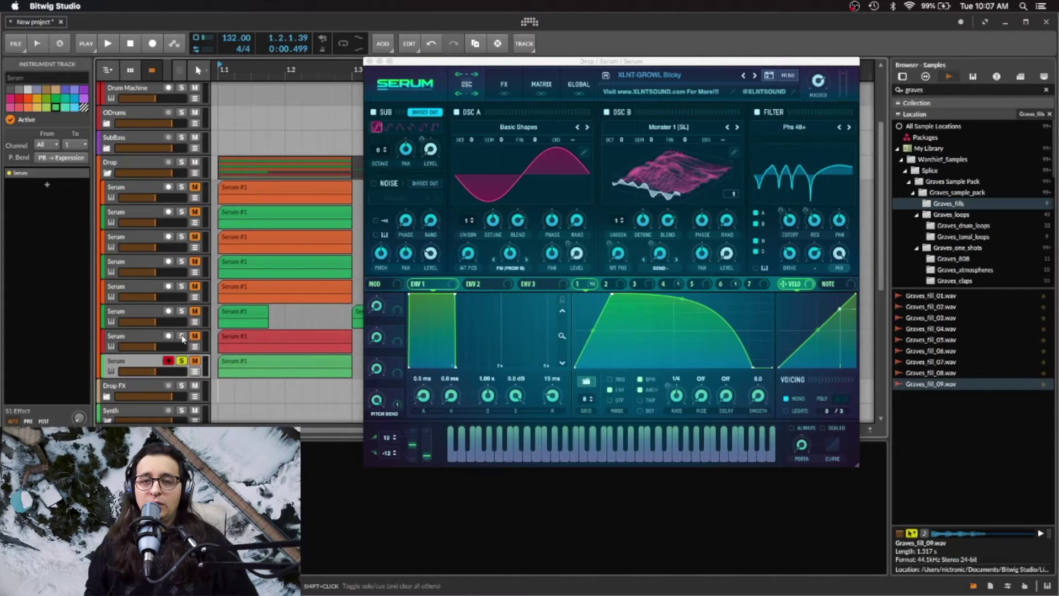
pyautogui.press('space')
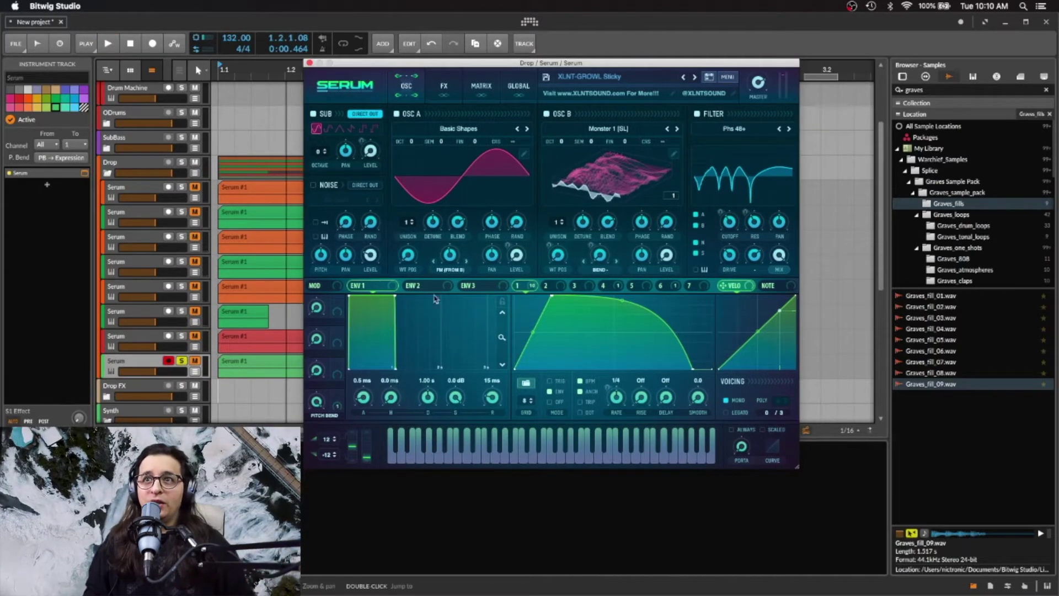
# Load the Oxidation wavetable from Cymatics - Virus Wavetables into oscillator A and show it in the 3D view.
pyautogui.click(489, 130)
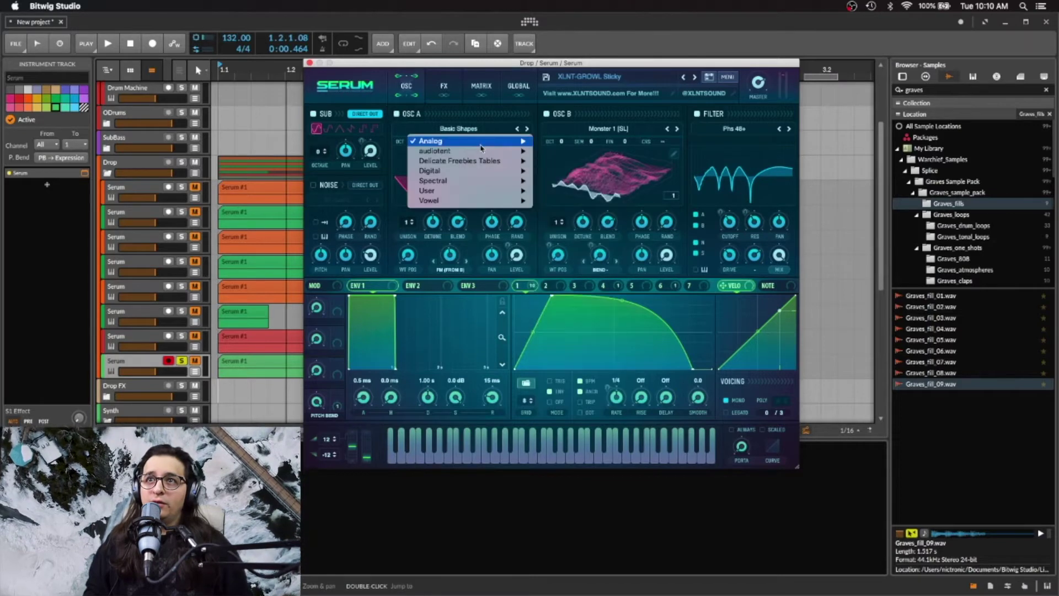
pyautogui.moveTo(466, 190)
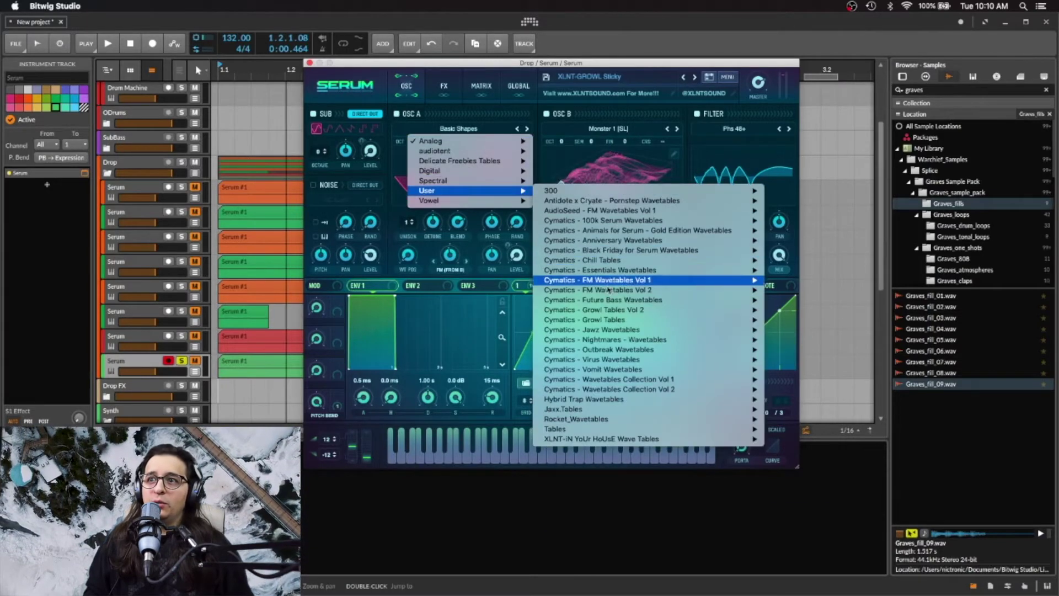
pyautogui.moveTo(640, 361)
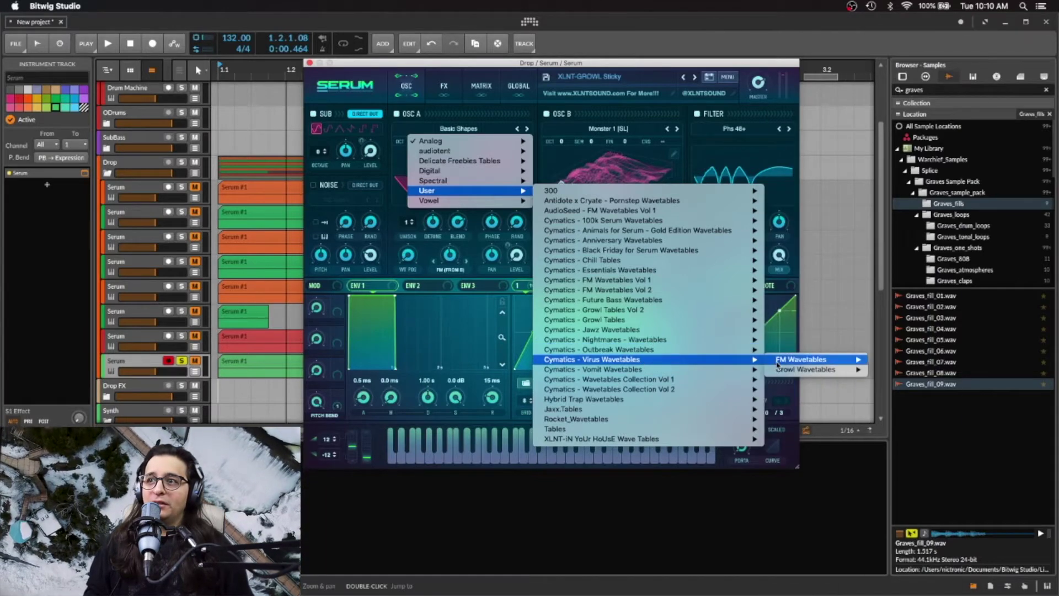
pyautogui.moveTo(788, 364)
pyautogui.click(930, 571)
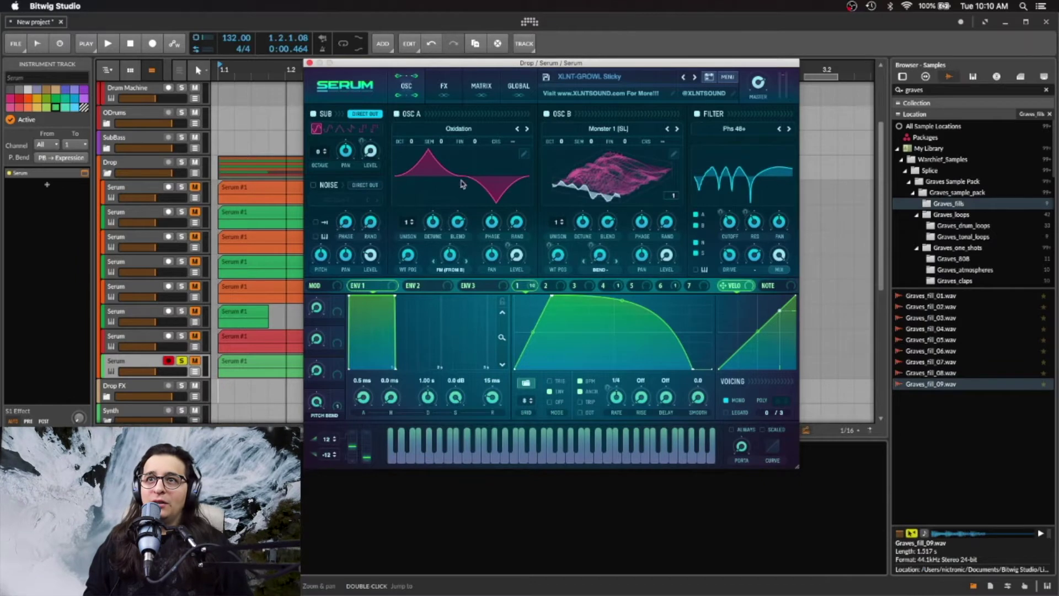
pyautogui.click(407, 198)
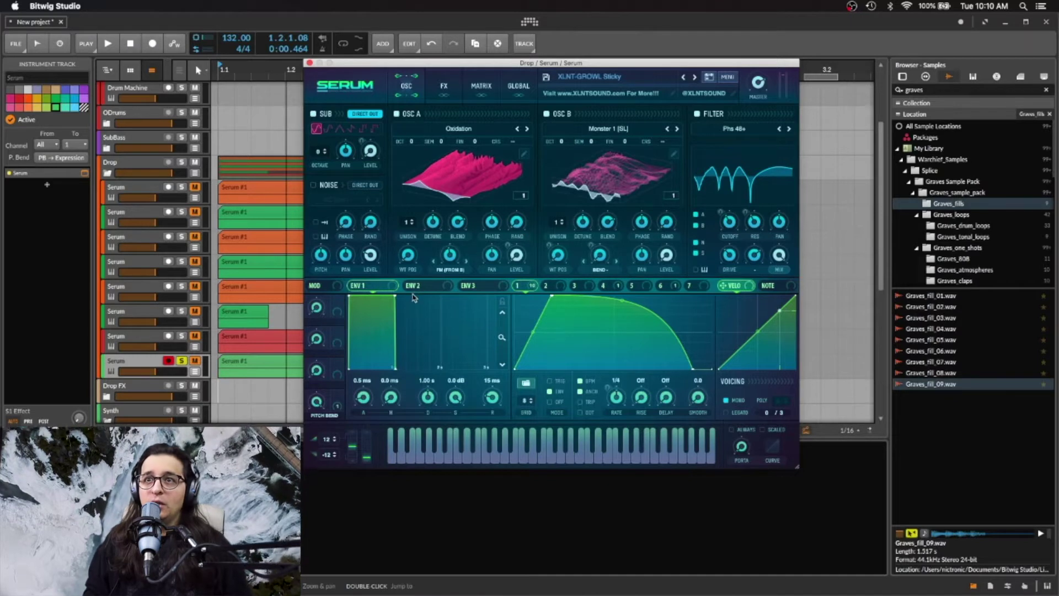
# Raise oscillator A's wavetable position, switch its wavetable to Oxisol and audition the sound.
pyautogui.moveTo(415, 259); pyautogui.dragTo(426, 206)
pyautogui.press('space')
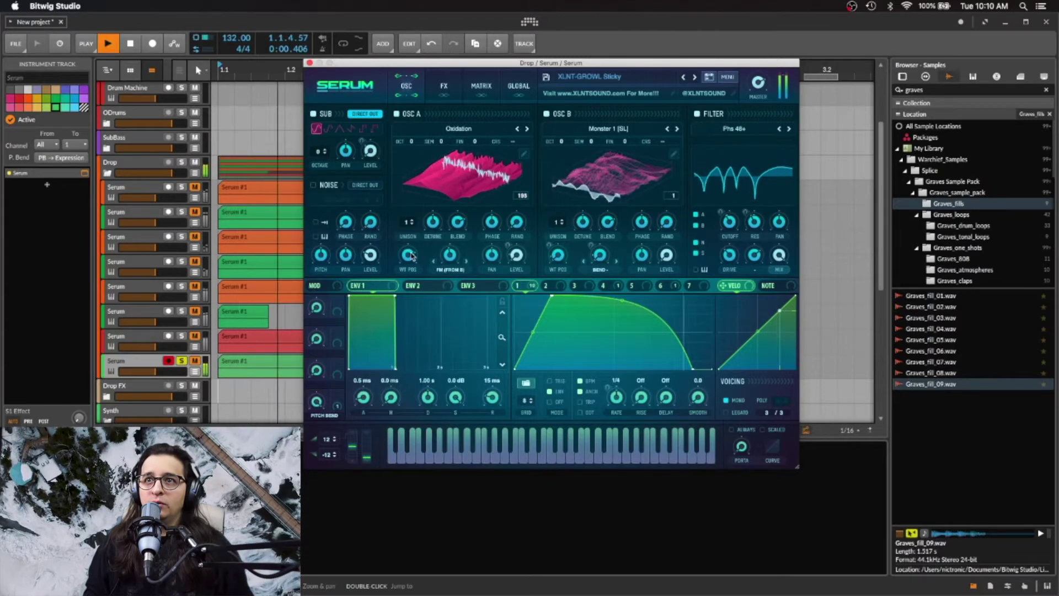
pyautogui.click(526, 129)
pyautogui.press('space')
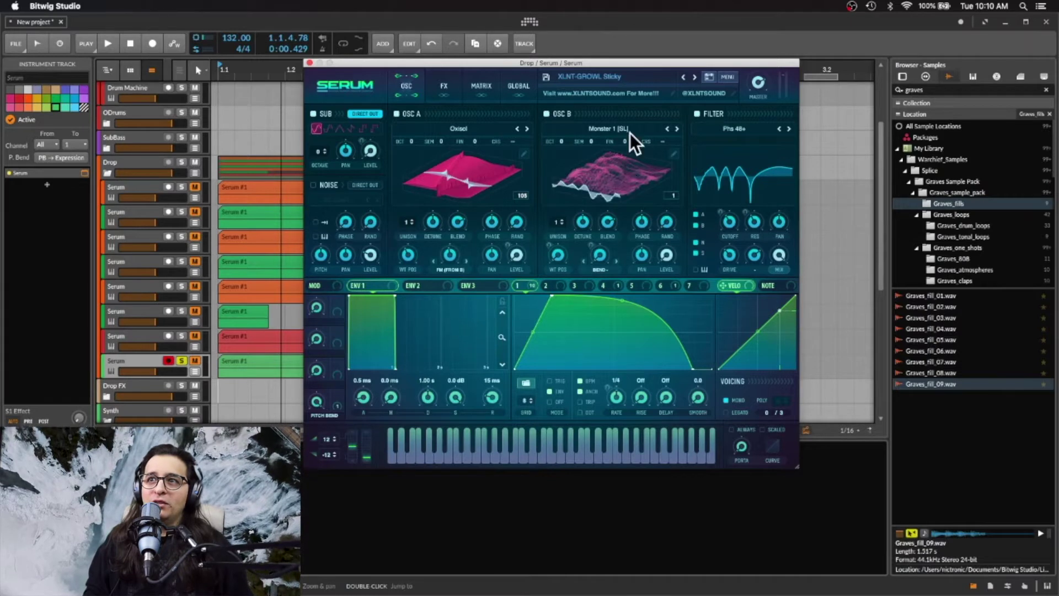
# Set oscillator A's warp mode to Bend + and audition the duplicated growl several times.
pyautogui.click(451, 274)
pyautogui.click(468, 320)
pyautogui.press('space')
pyautogui.press('space')
pyautogui.press('space')
pyautogui.press('space')
pyautogui.press('space')
pyautogui.press('space')
pyautogui.press('space')
pyautogui.press('space')
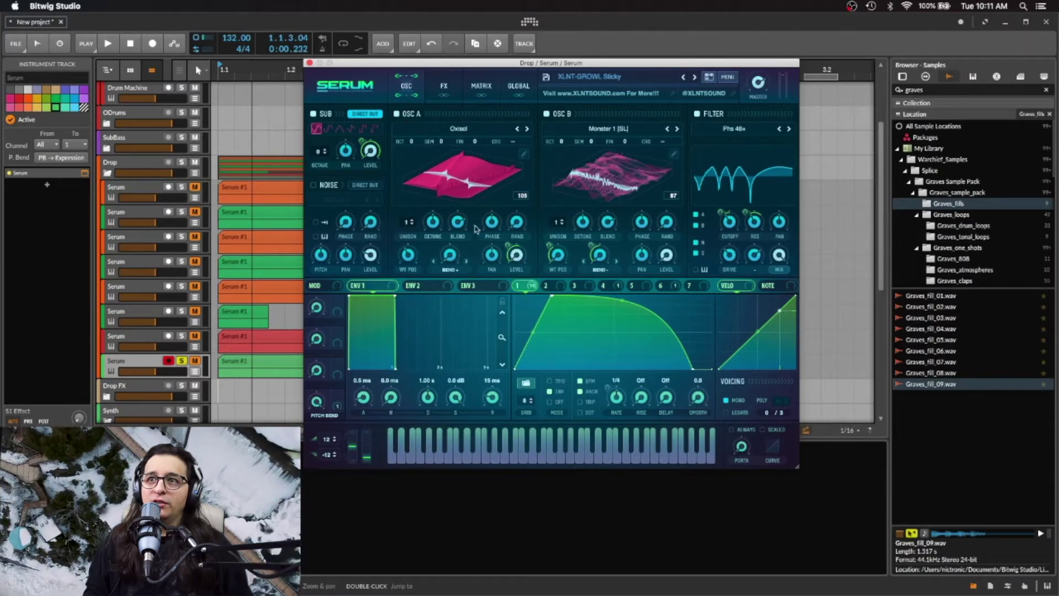
pyautogui.press('space')
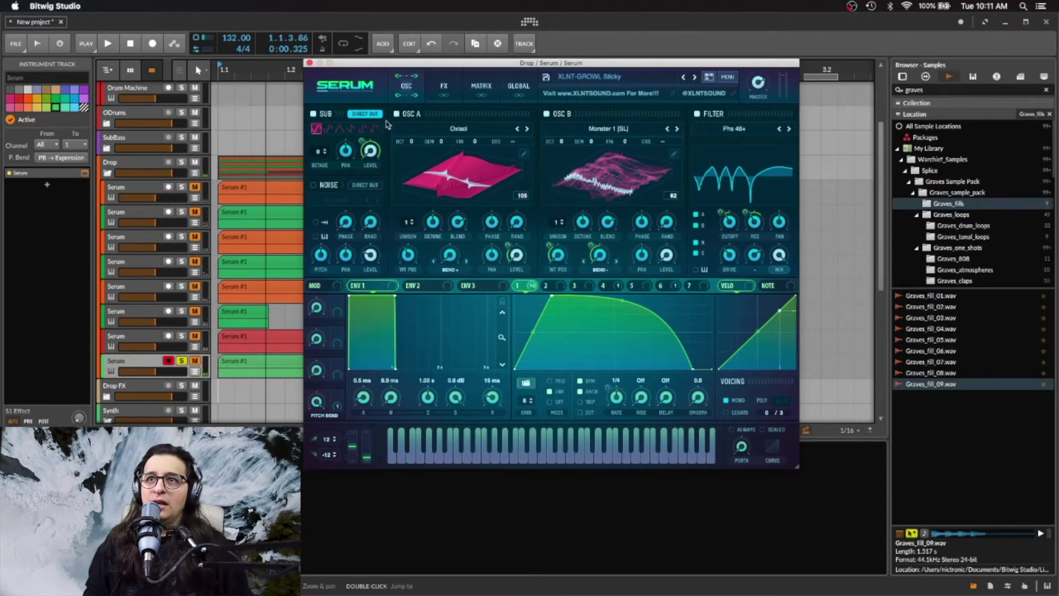
# Lower oscillator A to octave -1, change its warp mode to Bend +/- and play the result back.
pyautogui.moveTo(411, 142); pyautogui.dragTo(416, 162)
pyautogui.press('space')
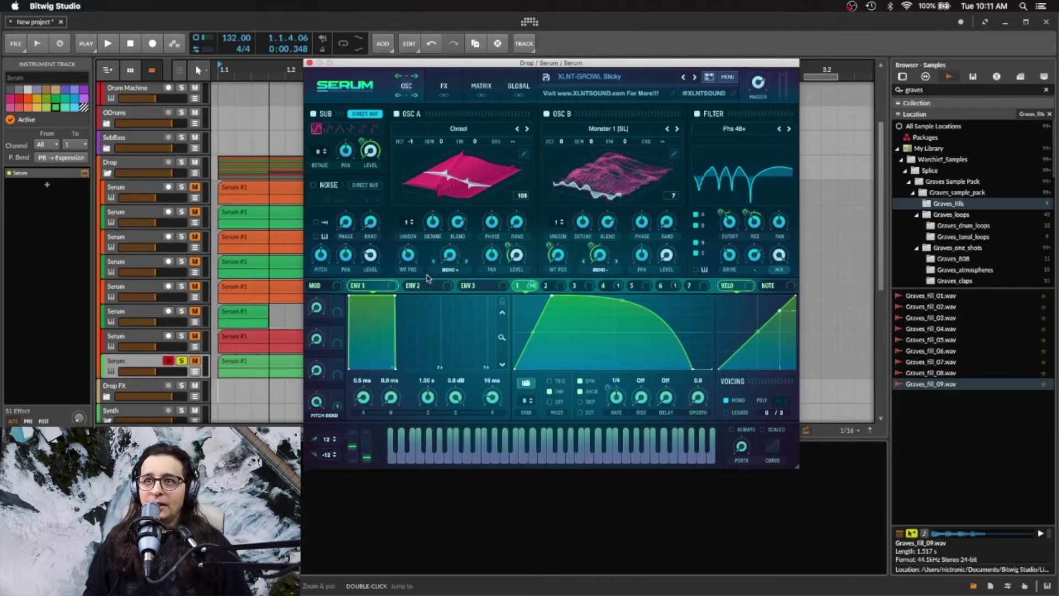
pyautogui.click(467, 265)
pyautogui.click(434, 263)
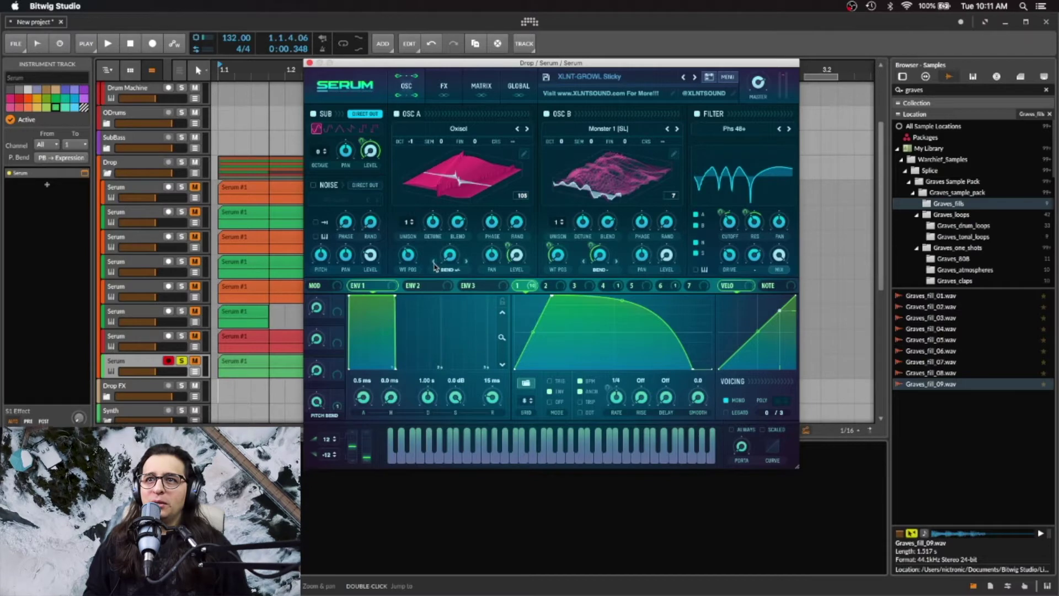
pyautogui.press('space')
pyautogui.press('space')
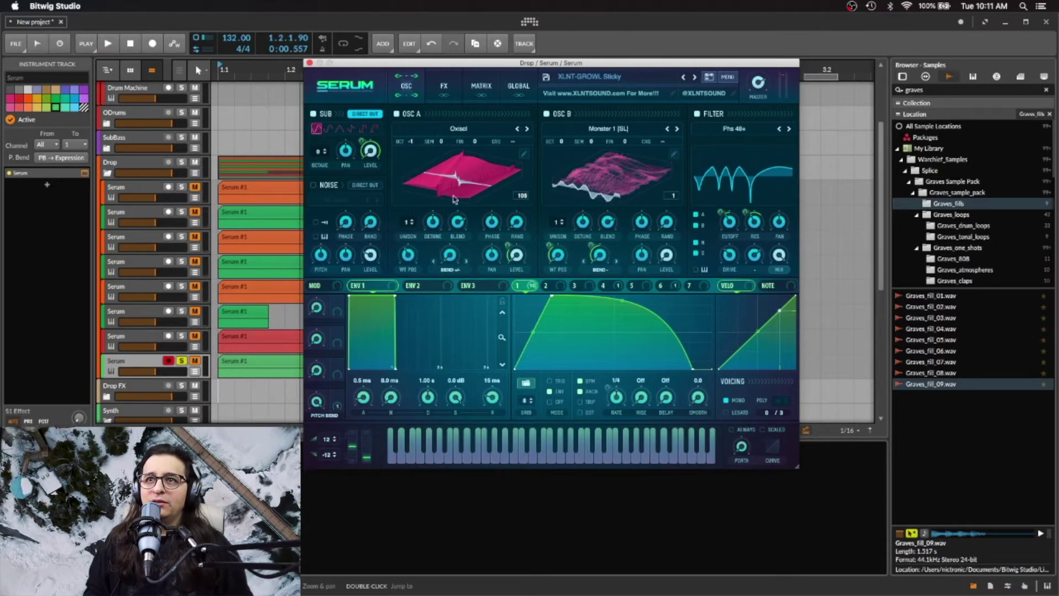
pyautogui.press('space')
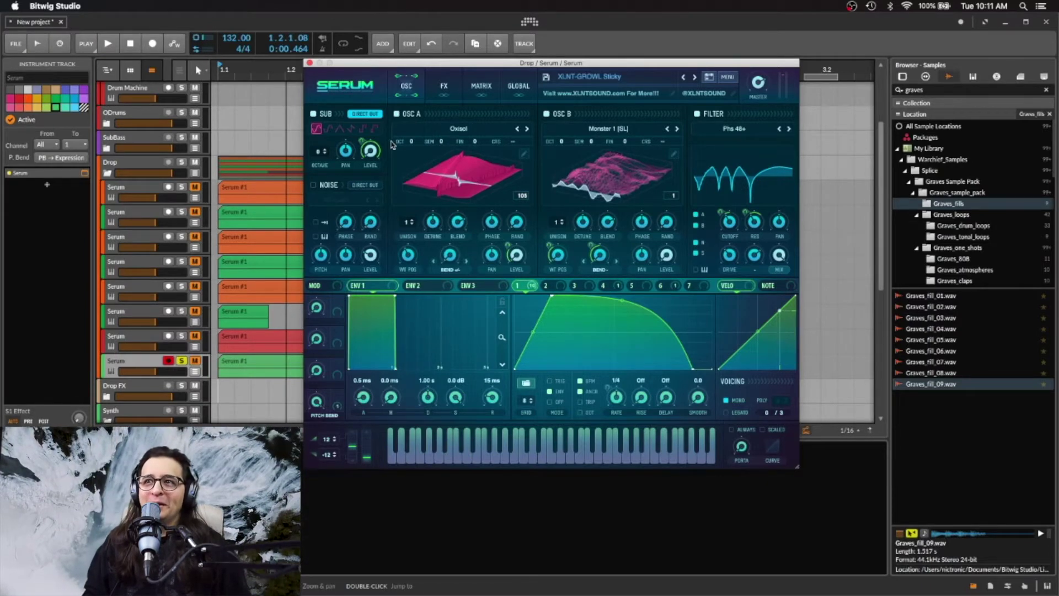
# Try a different wavetable position on oscillator A while auditioning the sound.
pyautogui.moveTo(408, 255); pyautogui.dragTo(412, 259)
pyautogui.press('space')
pyautogui.press('space')
pyautogui.press('space')
pyautogui.press('space')
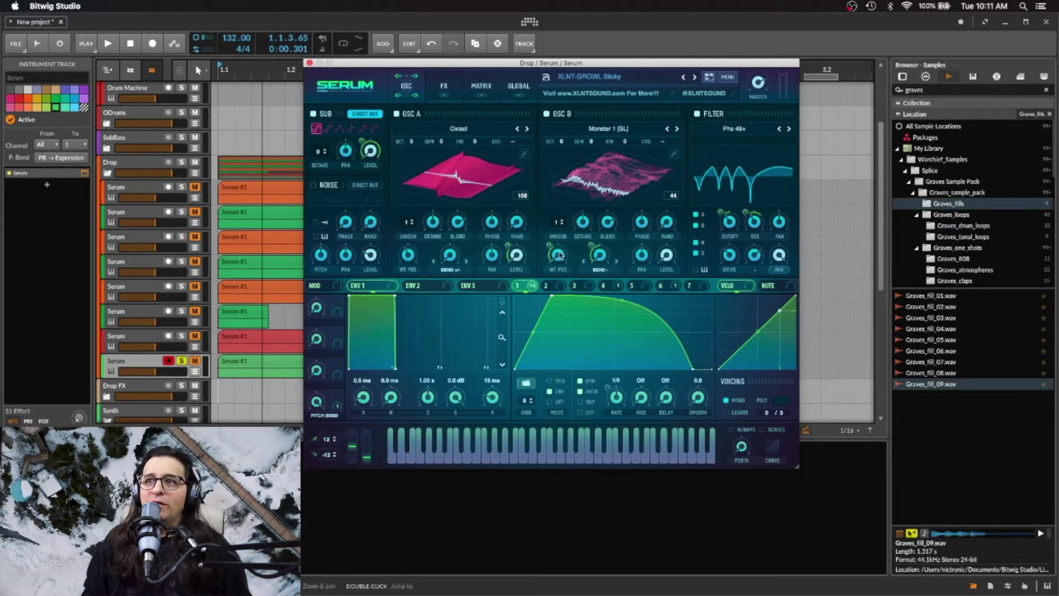
# Adjust oscillator B's wavetable position and its modulation amount, then audition the change.
pyautogui.moveTo(558, 255); pyautogui.dragTo(563, 229)
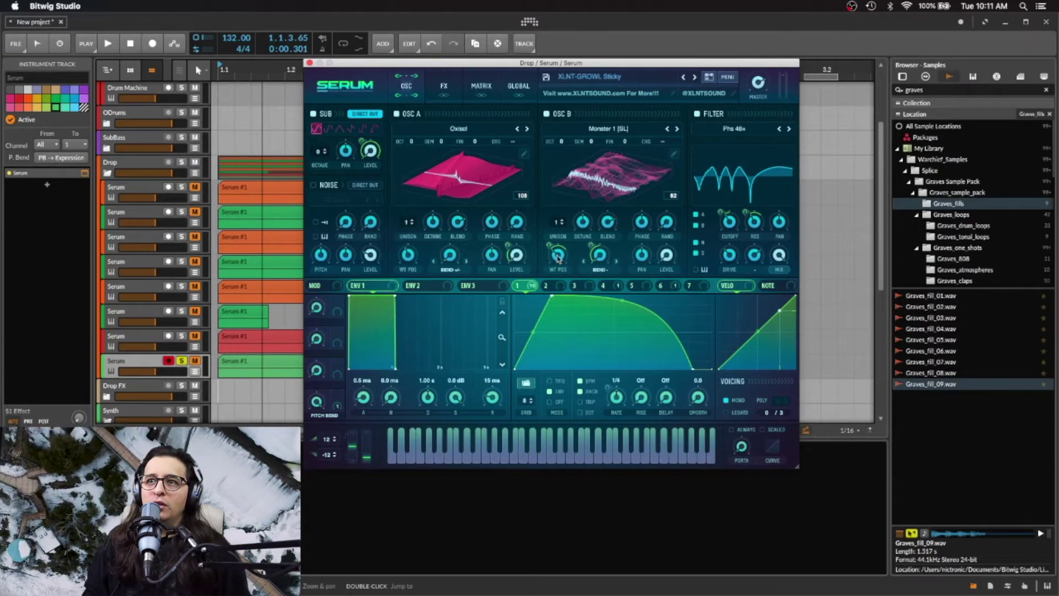
pyautogui.moveTo(550, 249); pyautogui.dragTo(557, 257)
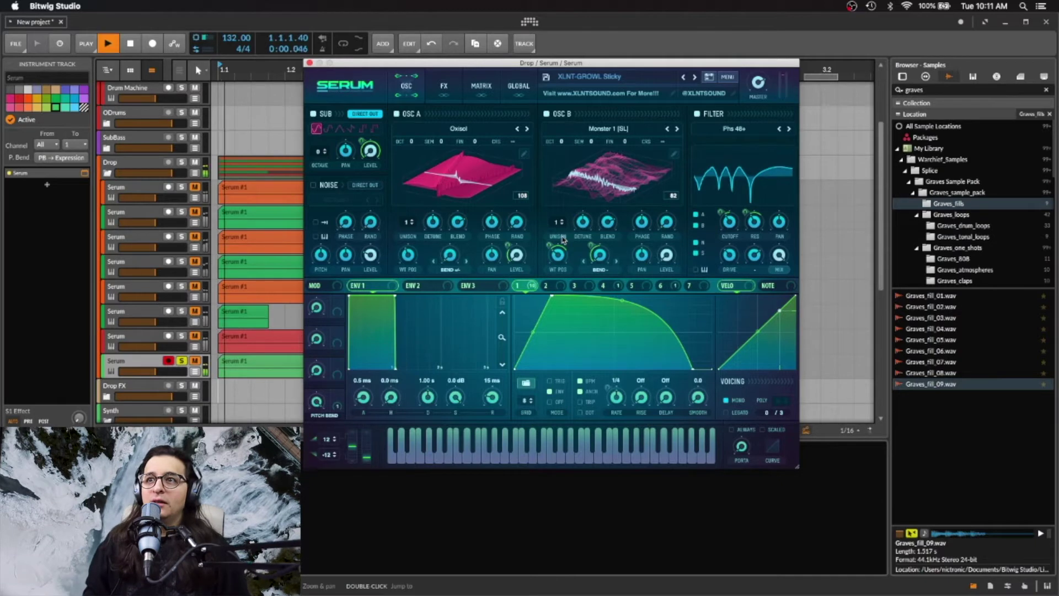
pyautogui.moveTo(550, 246); pyautogui.dragTo(552, 259)
pyautogui.press('space')
pyautogui.press('space')
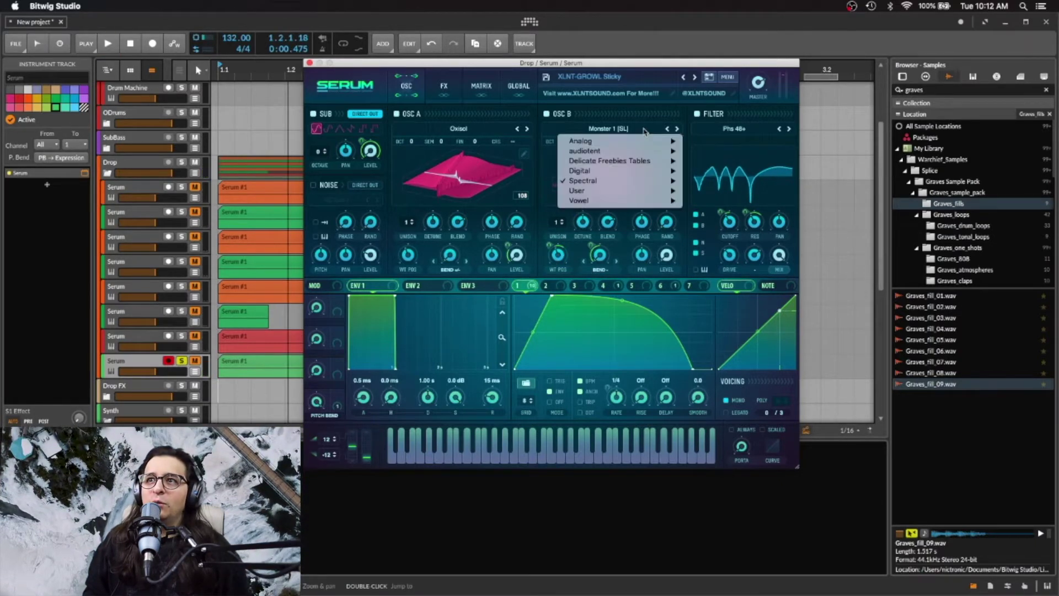
# Load the Boxes wavetable from the FM Wavetables of Cymatics - Virus Wavetables into oscillator B.
pyautogui.click(649, 132)
pyautogui.moveTo(672, 193)
pyautogui.moveTo(788, 368)
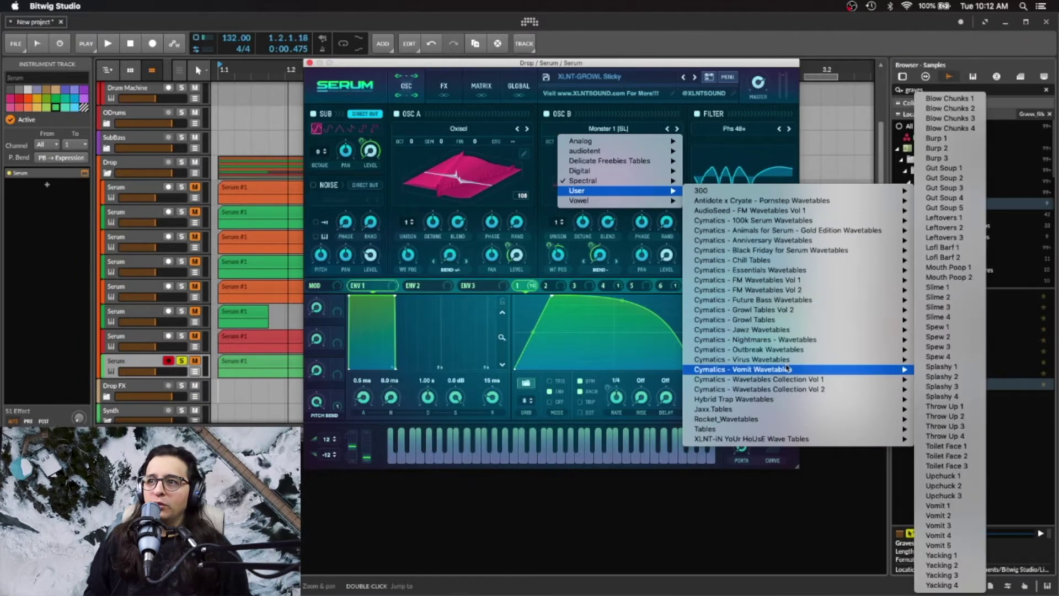
pyautogui.moveTo(954, 369)
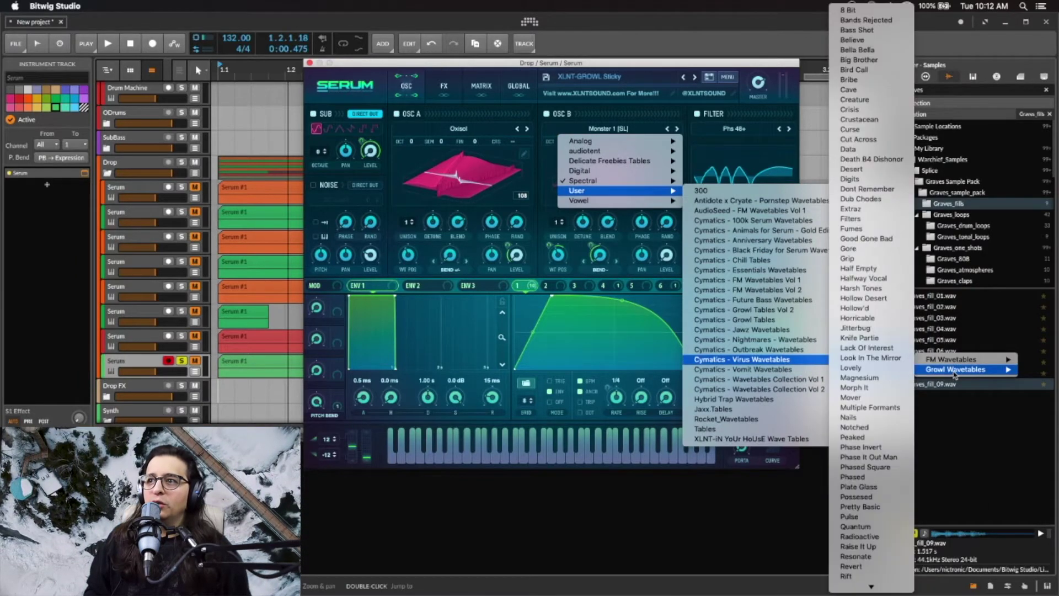
pyautogui.scroll(-10, 872, 507)
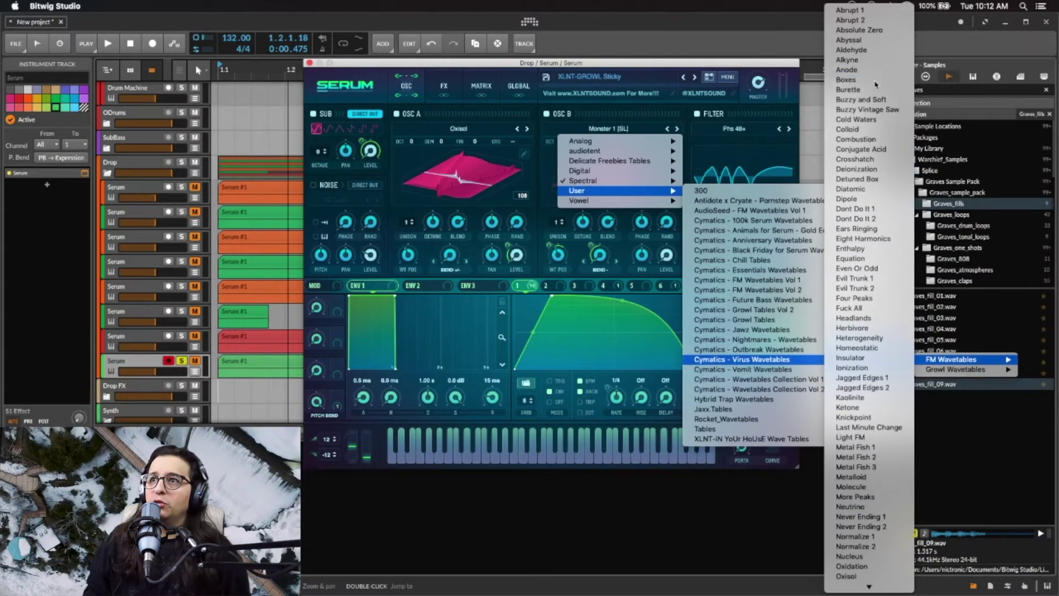
pyautogui.click(850, 81)
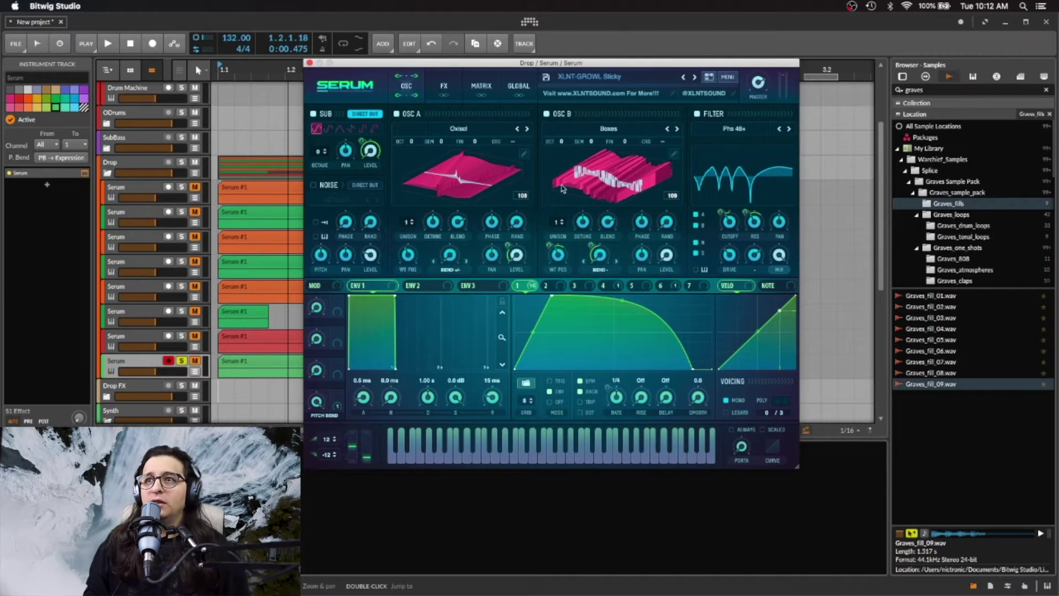
# Lower oscillator B's wavetable position to 77 and audition the sound repeatedly.
pyautogui.moveTo(565, 259); pyautogui.dragTo(565, 273)
pyautogui.press('space')
pyautogui.press('space')
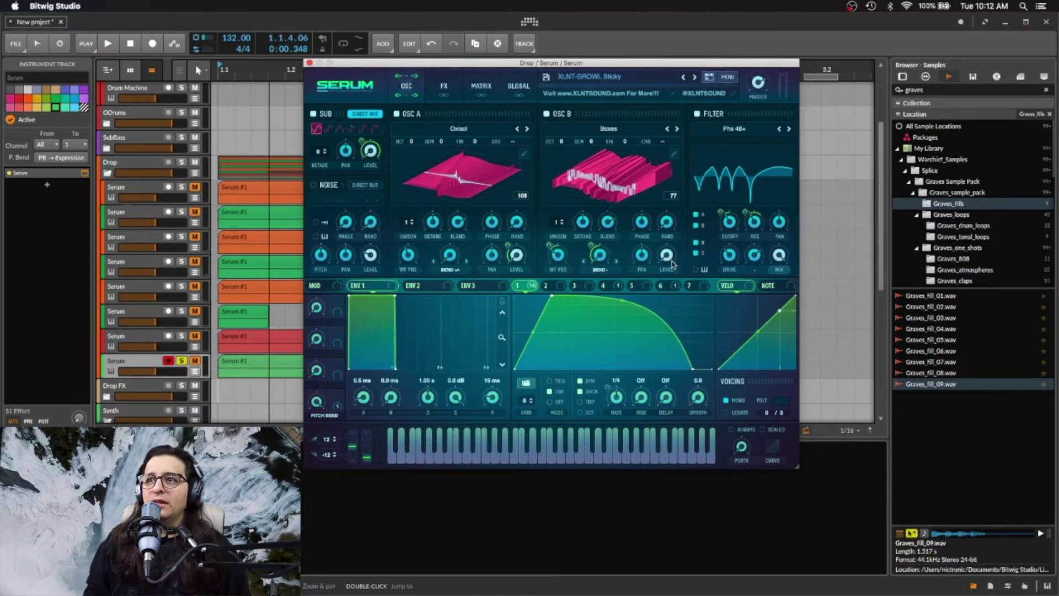
pyautogui.press('space')
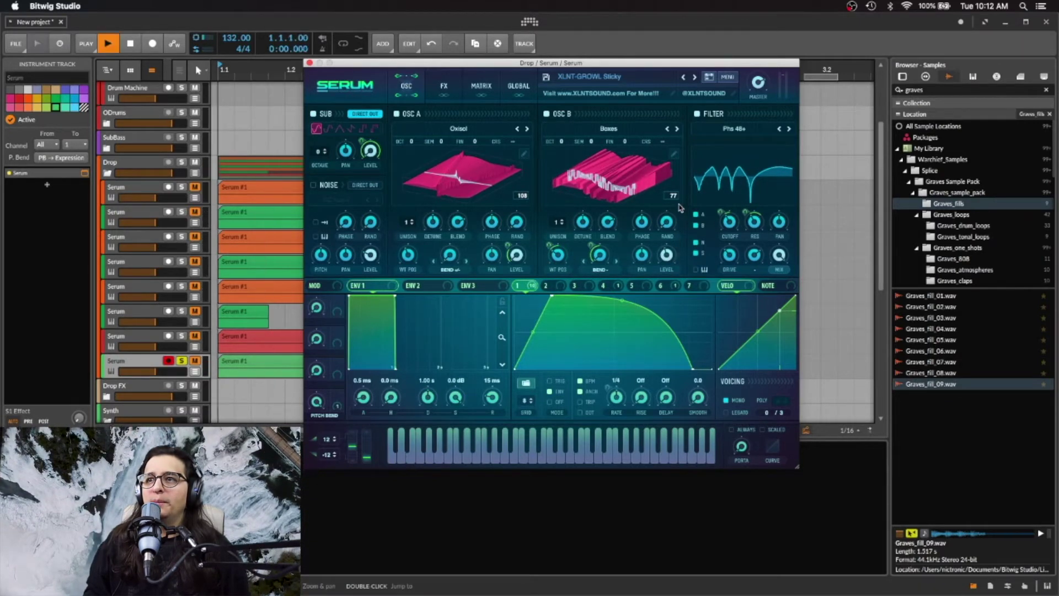
pyautogui.press('space')
pyautogui.press('space')
pyautogui.press('space')
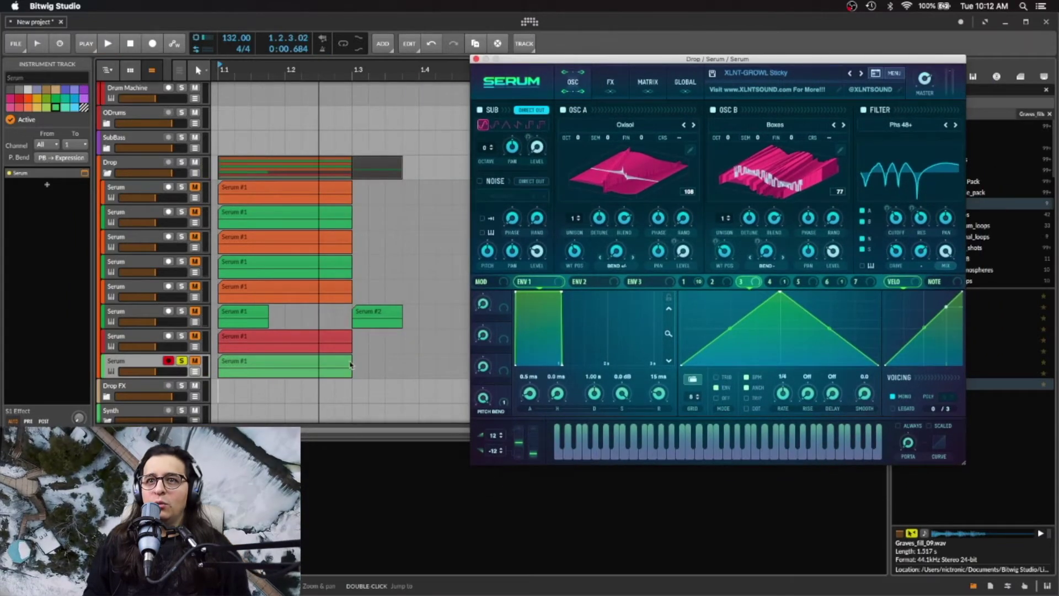
# Shorten the clip on the duplicated green Serum track to one beat and bring the synth window back into view.
pyautogui.moveTo(350, 365); pyautogui.dragTo(284, 362)
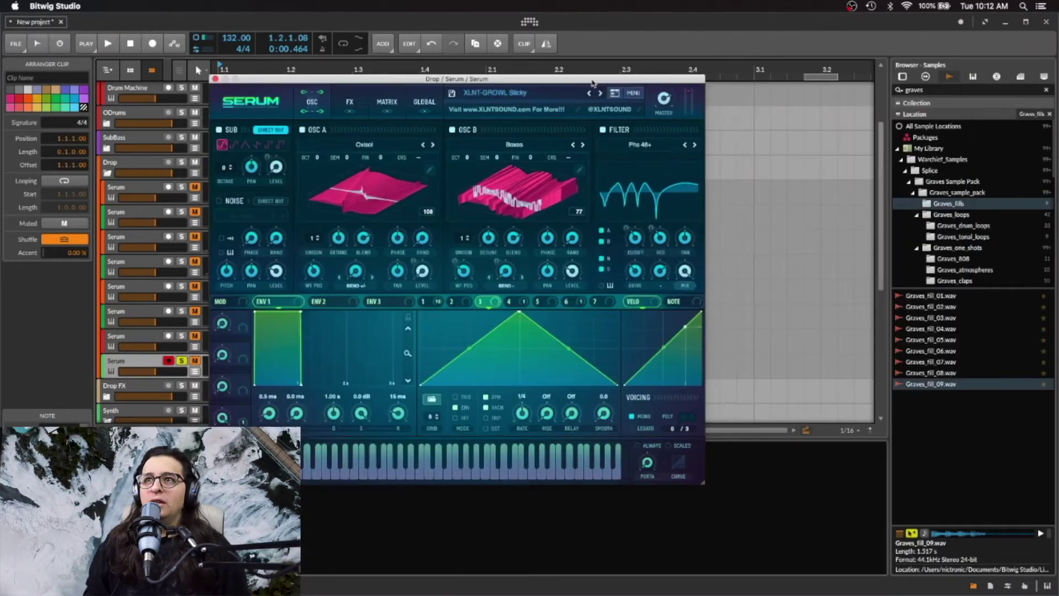
pyautogui.moveTo(593, 83); pyautogui.dragTo(623, 78)
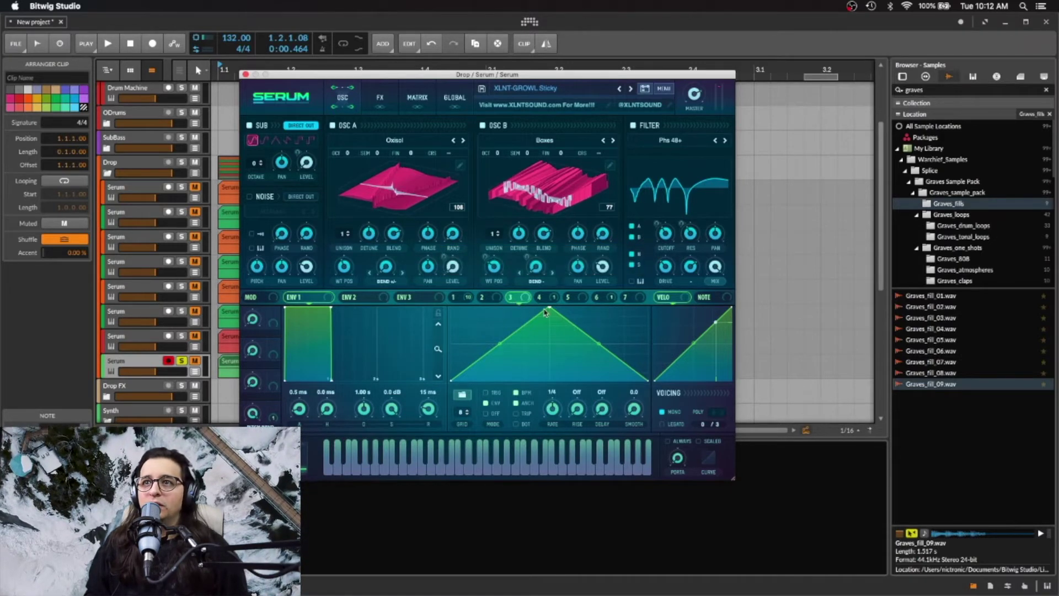
# Change the oscillator page's filter type to Flg + from Flanges and raise its cutoff while auditioning.
pyautogui.click(674, 141)
pyautogui.moveTo(674, 172)
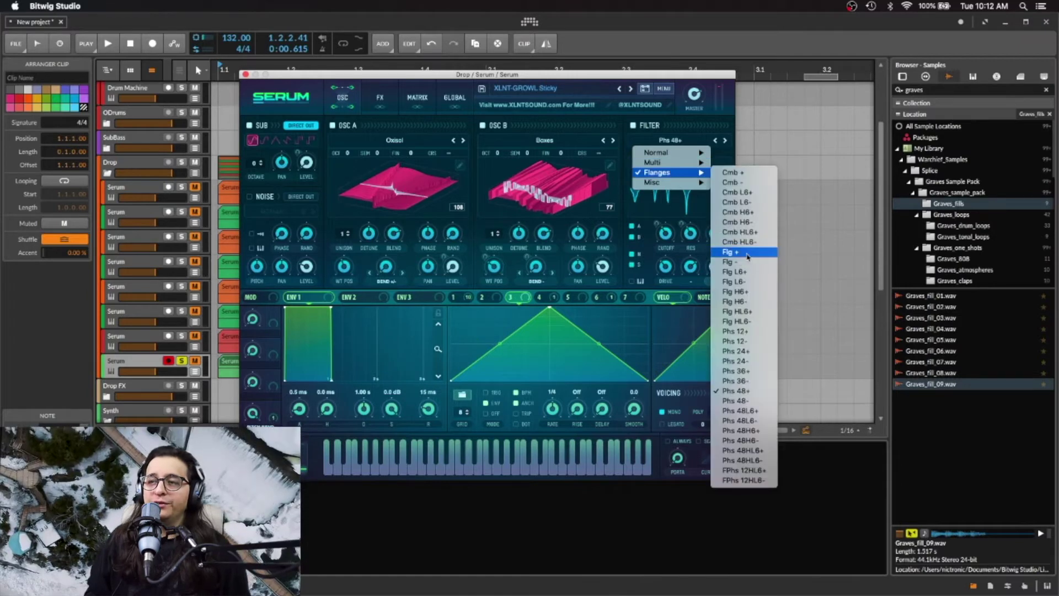
pyautogui.click(746, 253)
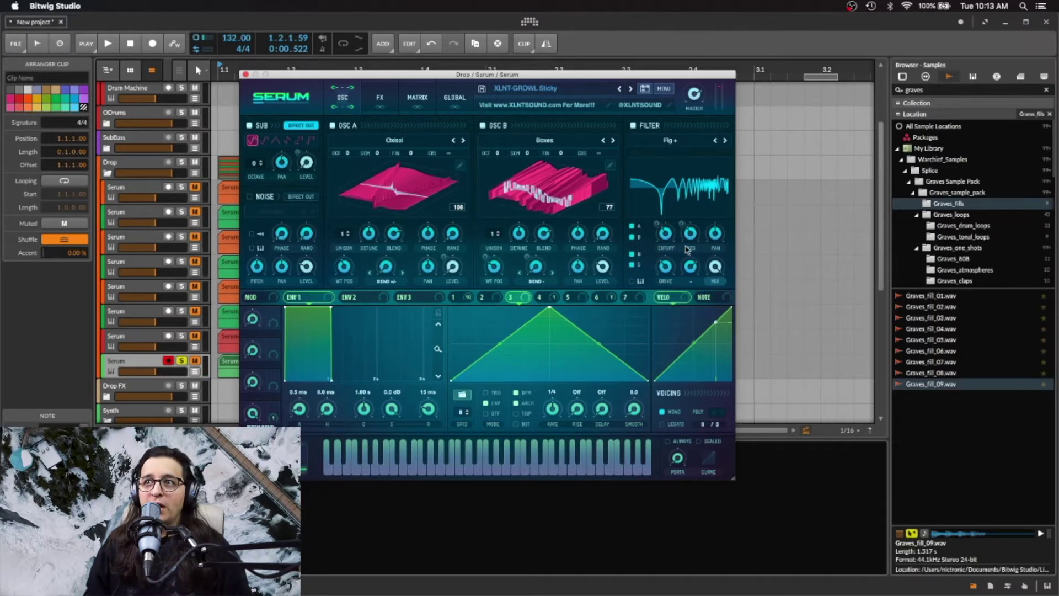
pyautogui.press('space')
pyautogui.press('space')
pyautogui.press('space')
pyautogui.press('space')
pyautogui.moveTo(666, 236); pyautogui.dragTo(669, 224)
pyautogui.press('space')
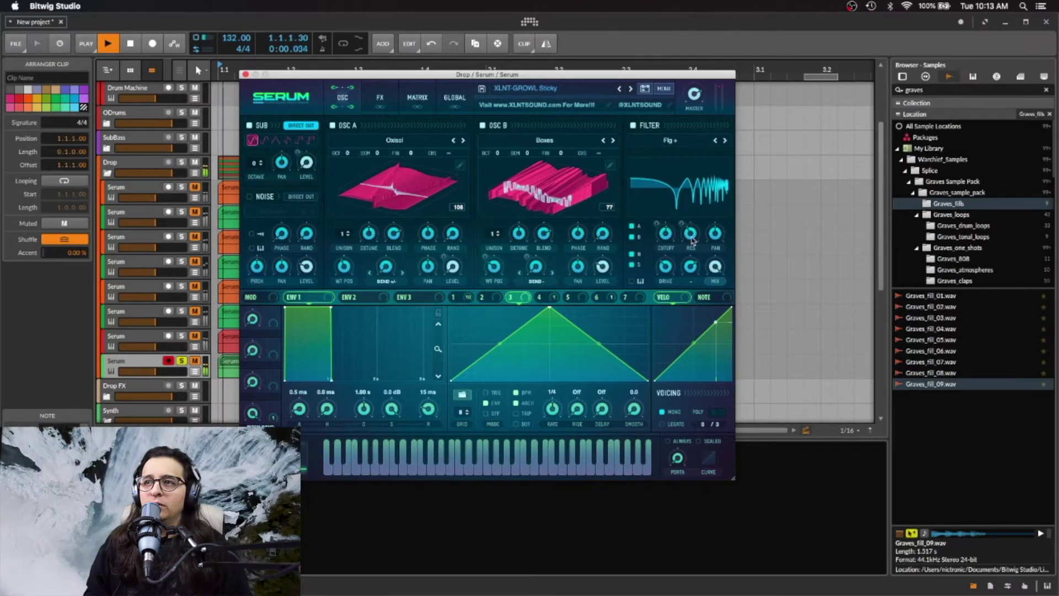
# Try a different octave for oscillator B while playing the growl back.
pyautogui.moveTo(497, 153)
pyautogui.mouseDown()
pyautogui.moveTo(499, 163)
pyautogui.moveTo(501, 144)
pyautogui.mouseUp()
pyautogui.press('space')
pyautogui.press('space')
pyautogui.press('space')
pyautogui.moveTo(500, 152); pyautogui.dragTo(501, 144)
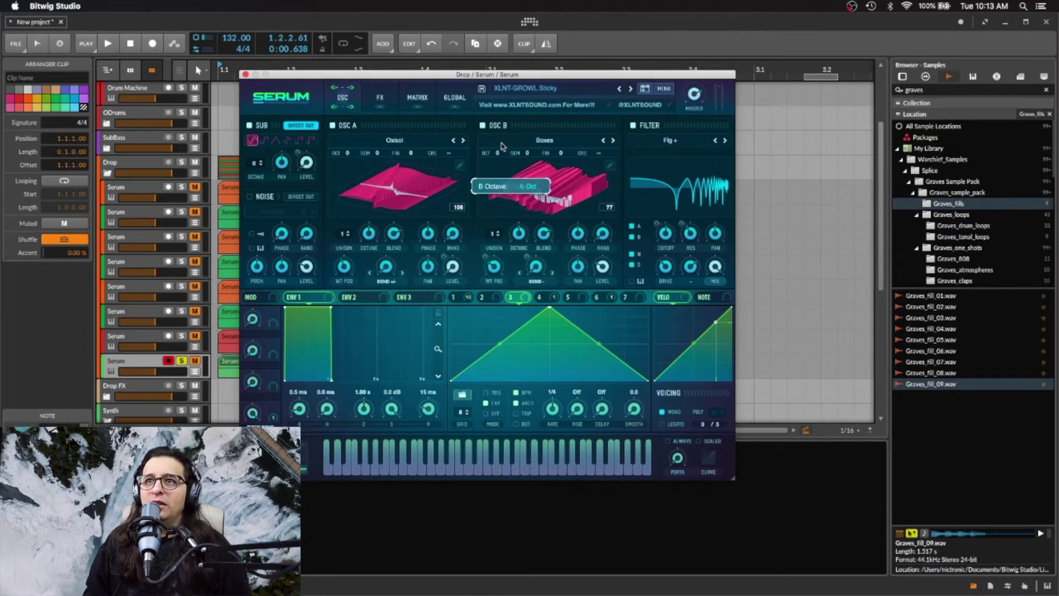
pyautogui.press('space')
pyautogui.press('space')
pyautogui.press('space')
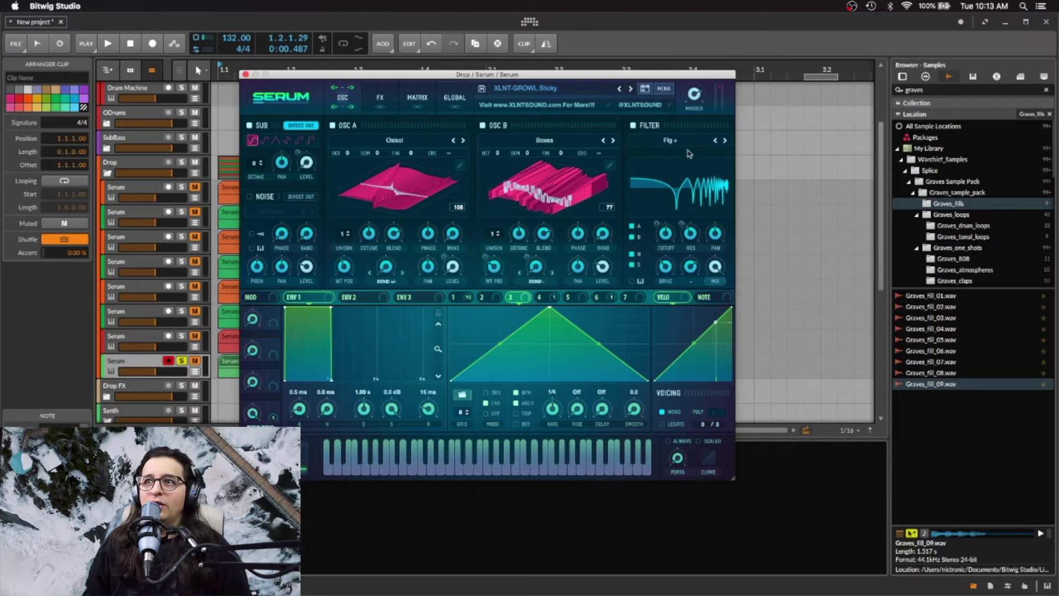
# Toggle the sub oscillator's routing into the filter and audition the sound.
pyautogui.click(633, 267)
pyautogui.press('space')
pyautogui.press('space')
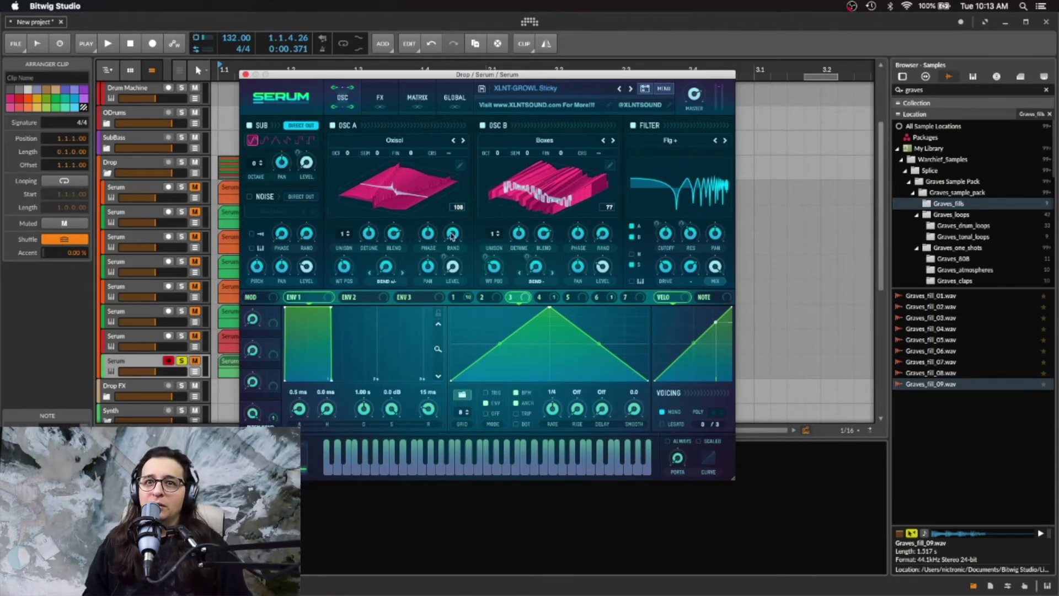
# Compare the original red Serum track with its green variation using solo playback.
pyautogui.click(182, 335)
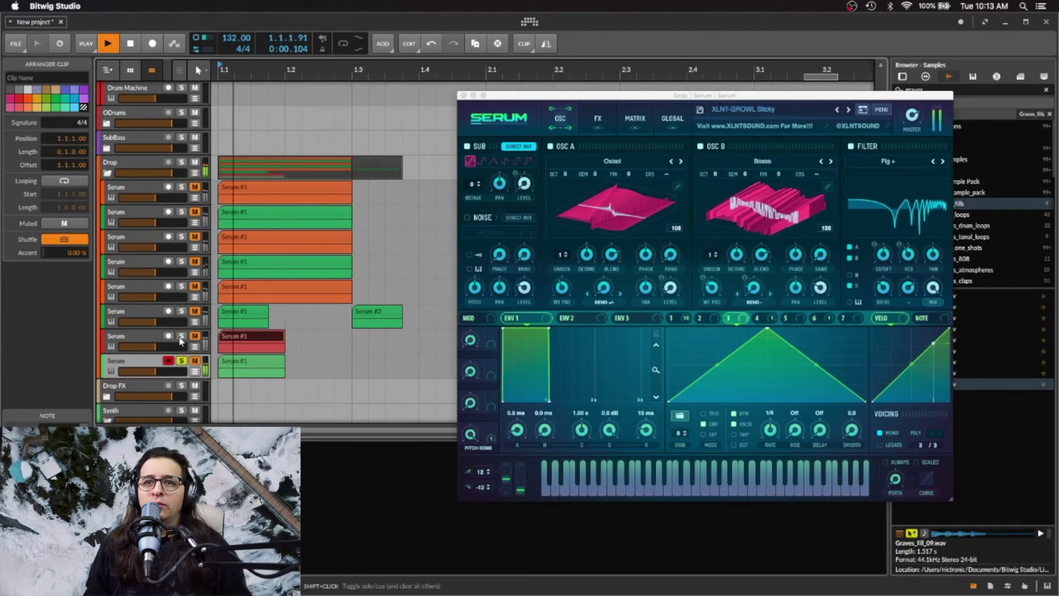
pyautogui.press('space')
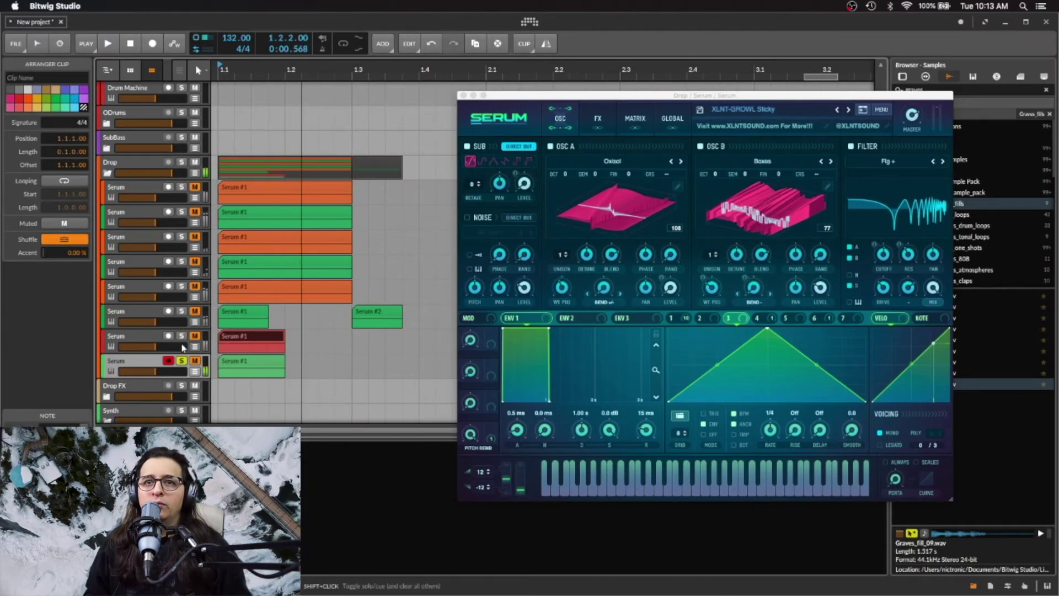
pyautogui.moveTo(826, 99); pyautogui.dragTo(628, 69)
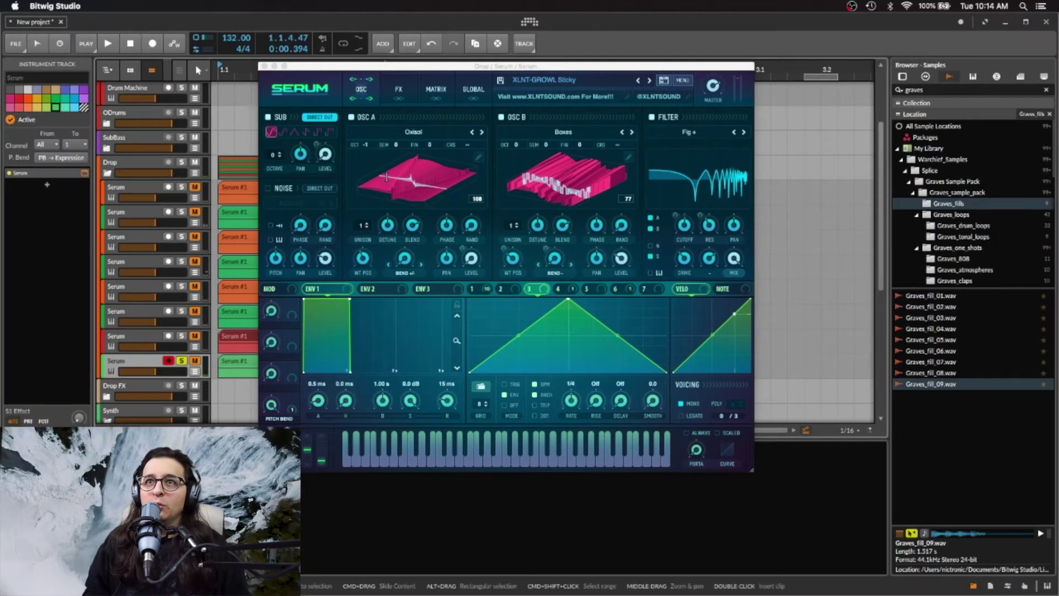
# Turn off the Distortion effect in the variation's effects rack.
pyautogui.click(399, 90)
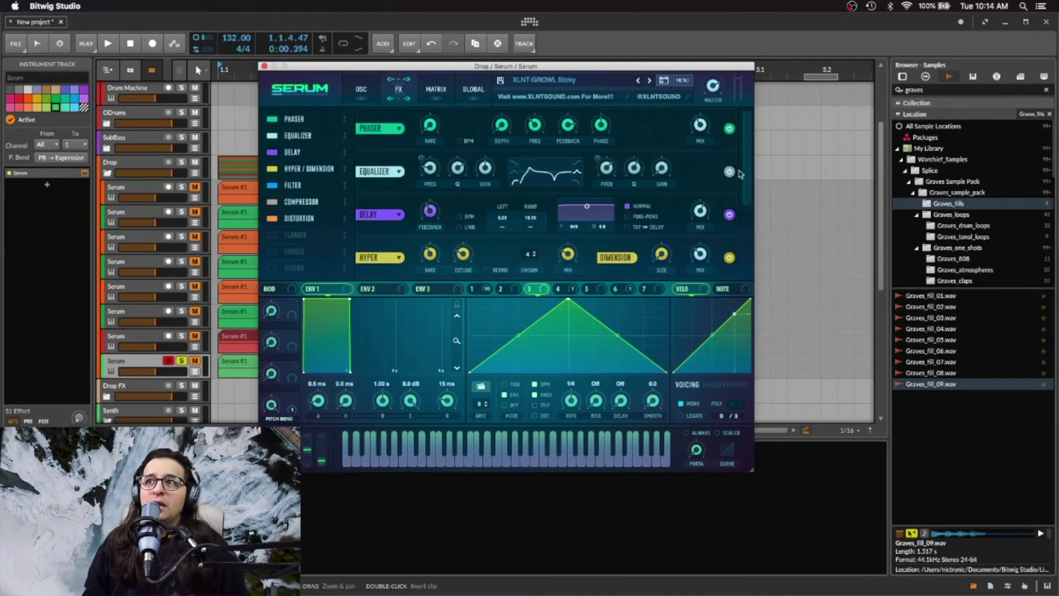
pyautogui.click(287, 221)
pyautogui.click(275, 222)
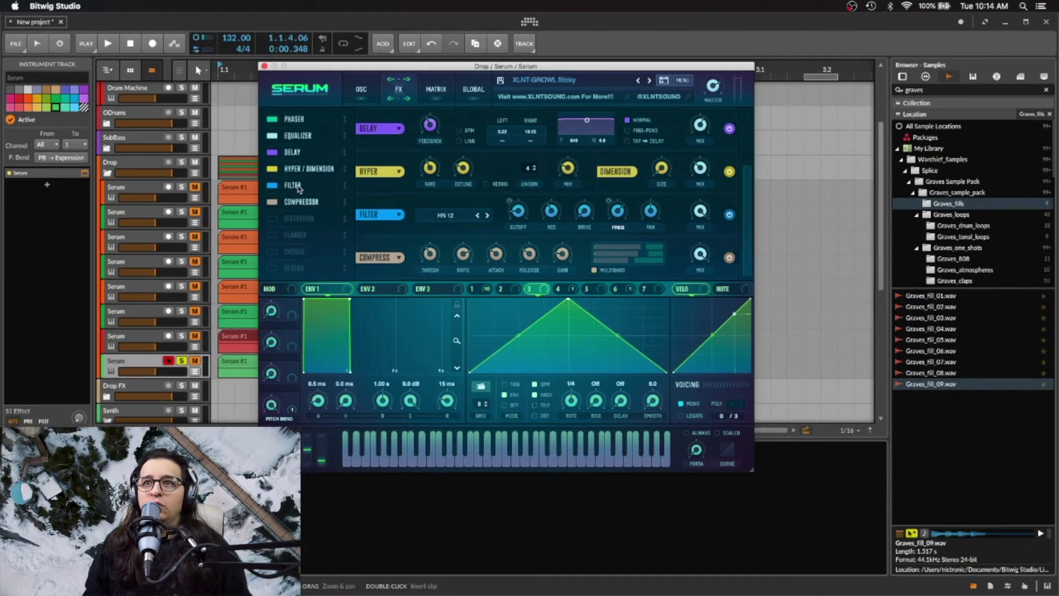
# Change the effects rack filter's type to Flg + from Flanges and display LFO 1.
pyautogui.click(461, 219)
pyautogui.moveTo(469, 249)
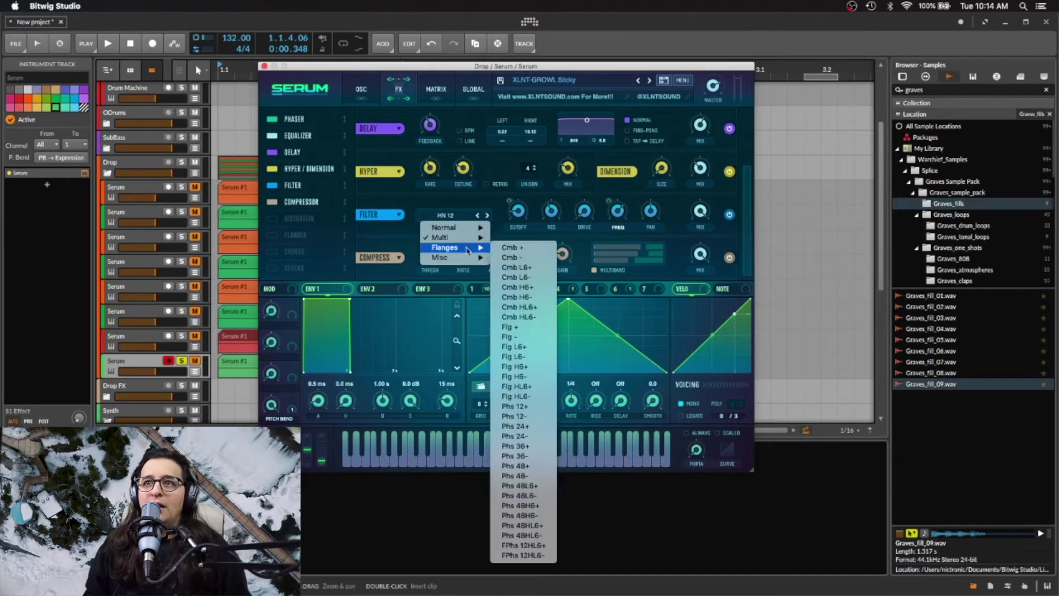
pyautogui.click(524, 327)
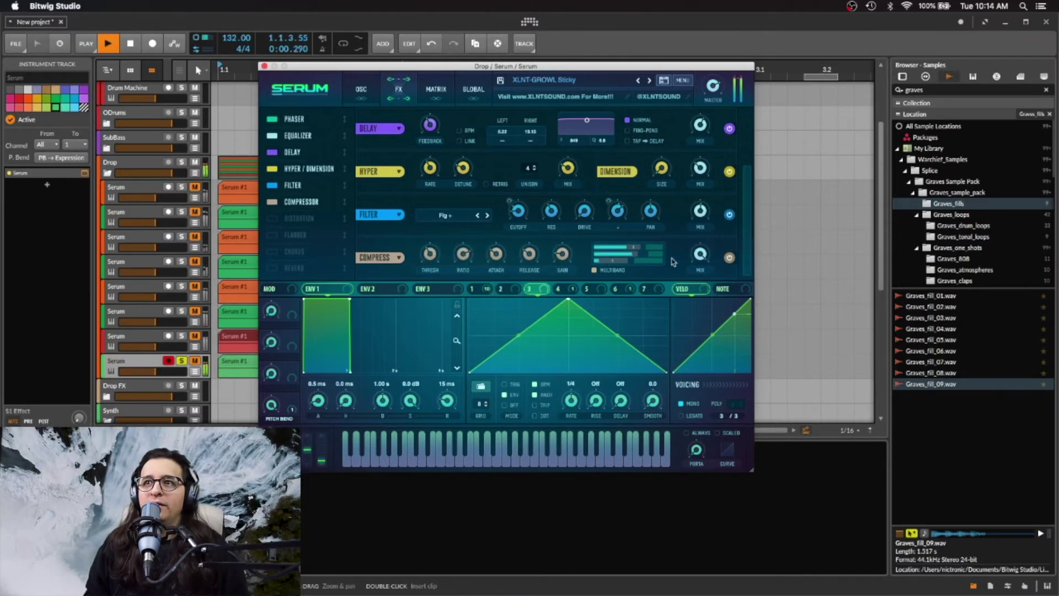
pyautogui.click(501, 289)
pyautogui.click(472, 289)
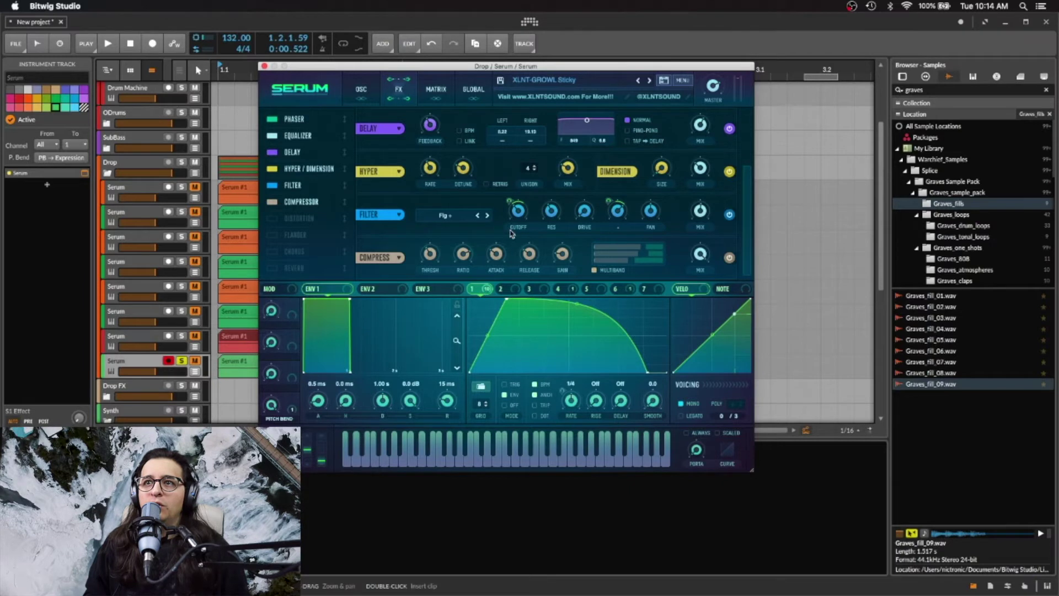
# Audition the variation repeatedly to judge the current effects rack, including the Flg + filter, delay and hyper settings.
pyautogui.press('space')
pyautogui.press('space')
pyautogui.moveTo(748, 222); pyautogui.dragTo(752, 198)
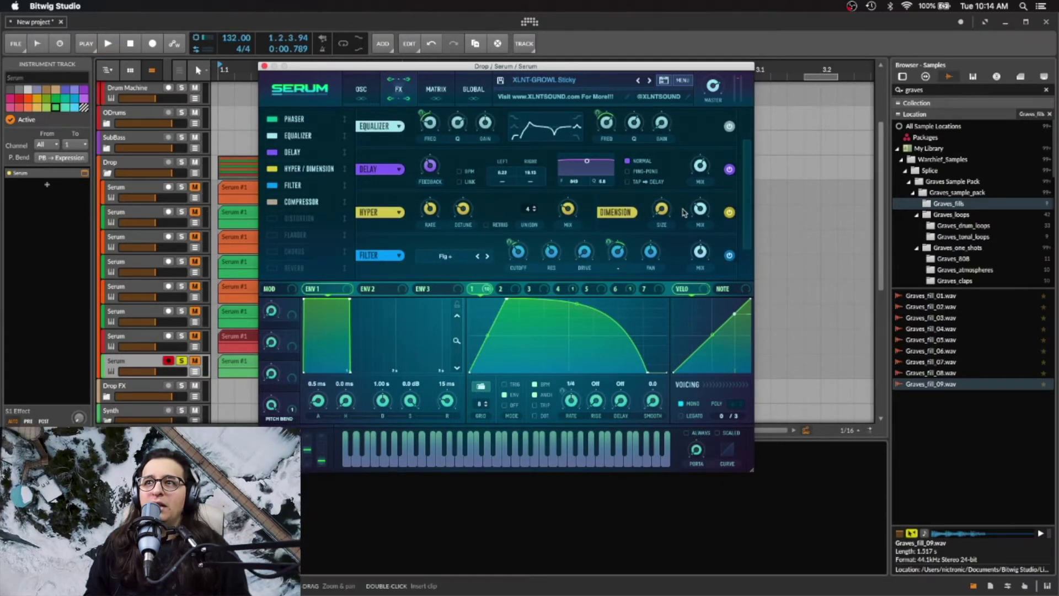
pyautogui.moveTo(702, 199)
pyautogui.press('space')
pyautogui.press('space')
pyautogui.press('space')
pyautogui.press('space')
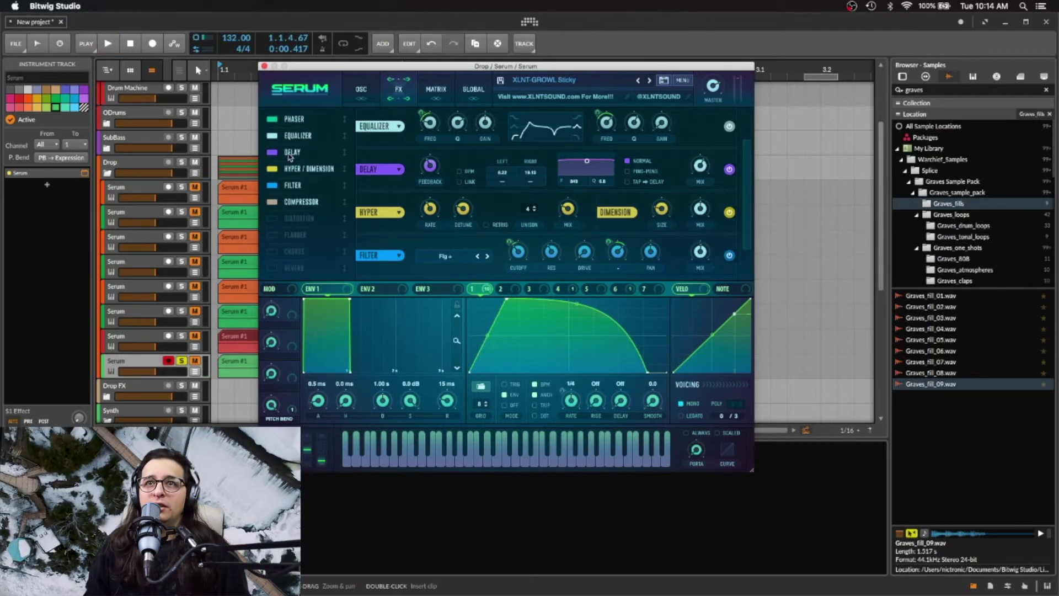
# Link the delay effect's left and right times and raise them together to about 10.
pyautogui.scroll(-1, 292, 156)
pyautogui.moveTo(751, 217); pyautogui.dragTo(750, 165)
pyautogui.click(460, 225)
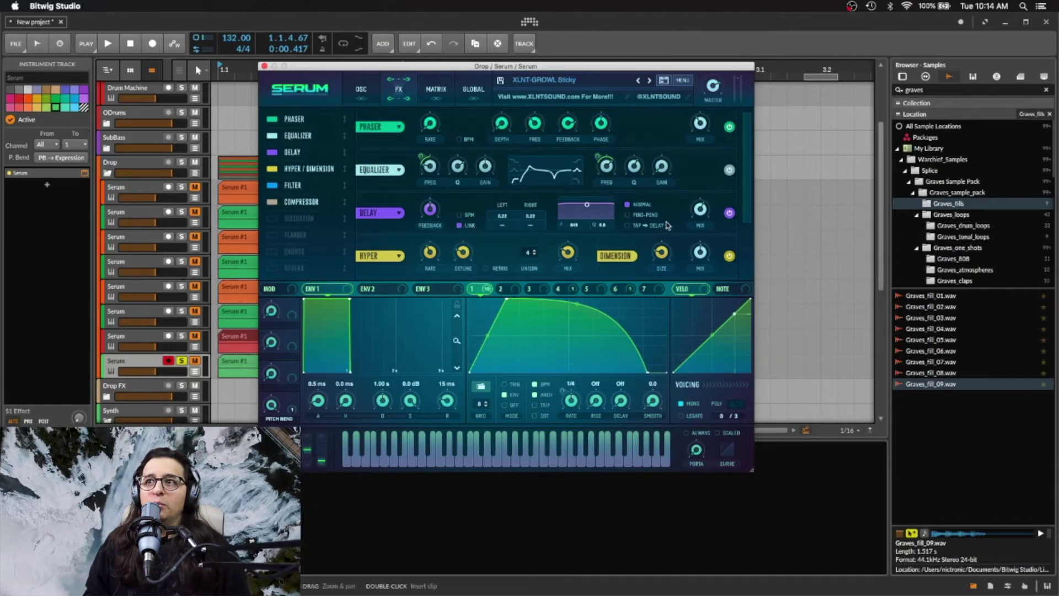
pyautogui.moveTo(508, 218); pyautogui.dragTo(508, 206)
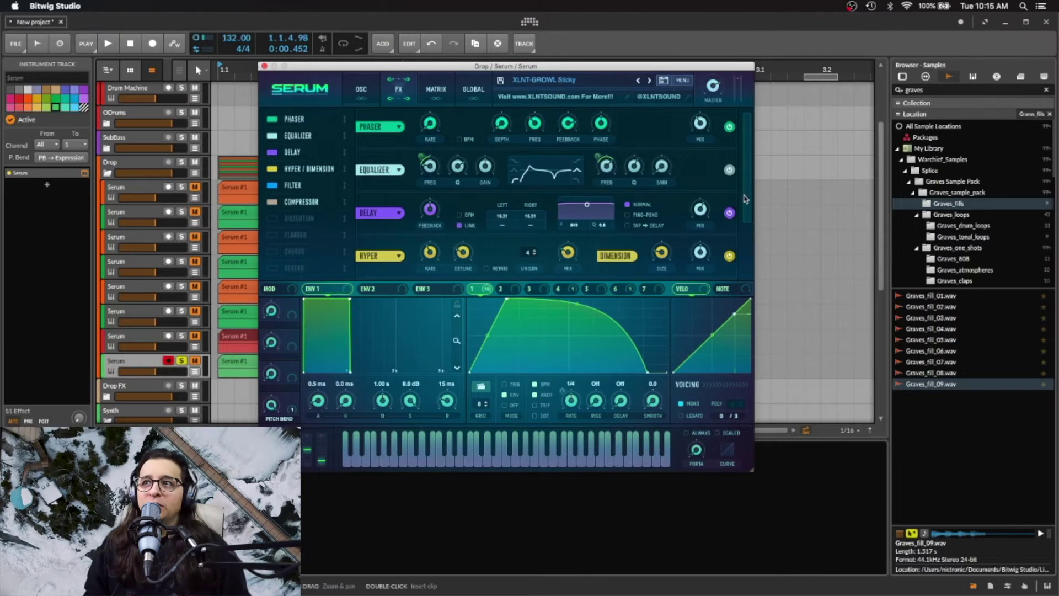
# Remove all modulators from the equalizer's high-band and low-band frequency controls.
pyautogui.moveTo(746, 196); pyautogui.dragTo(748, 184)
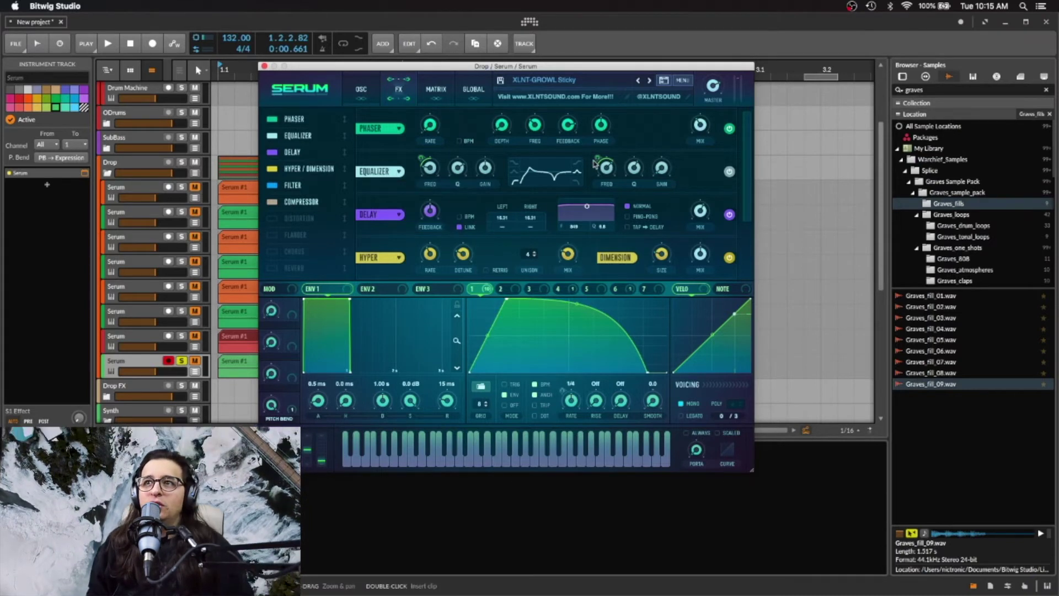
pyautogui.rightClick(598, 160)
pyautogui.click(598, 159)
pyautogui.rightClick(602, 159)
pyautogui.click(626, 199)
pyautogui.rightClick(426, 161)
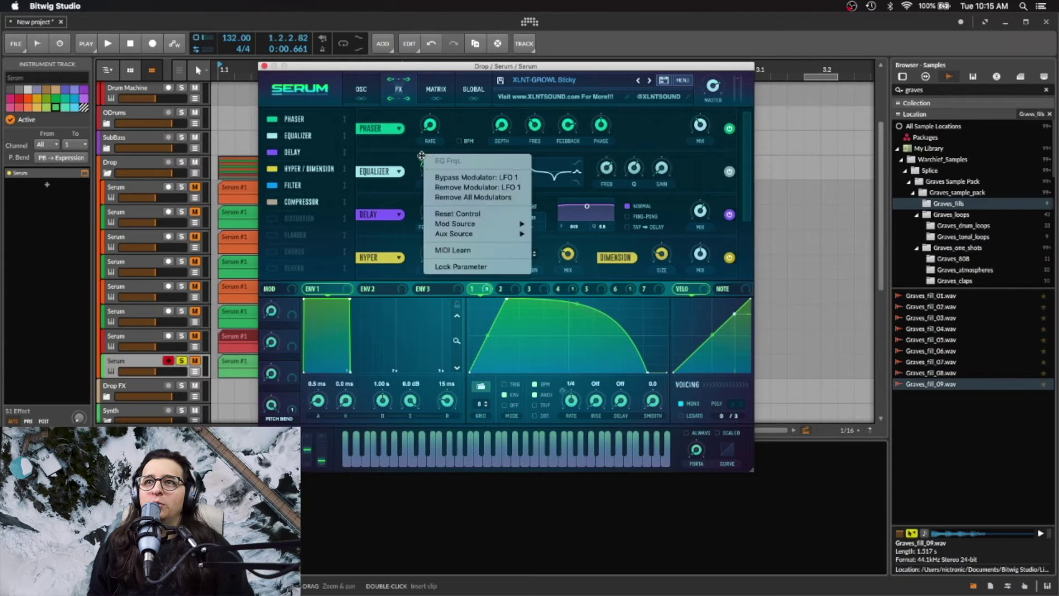
pyautogui.click(459, 197)
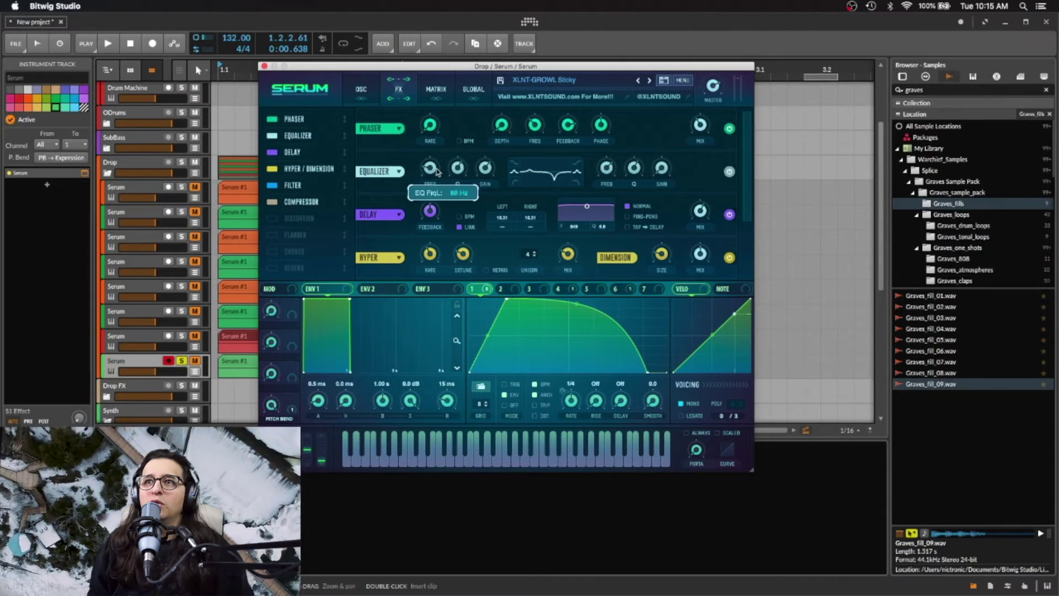
# Set the equalizer's low-band frequency to about 404 Hz and adjust the high-band gain.
pyautogui.moveTo(439, 151); pyautogui.dragTo(442, 147)
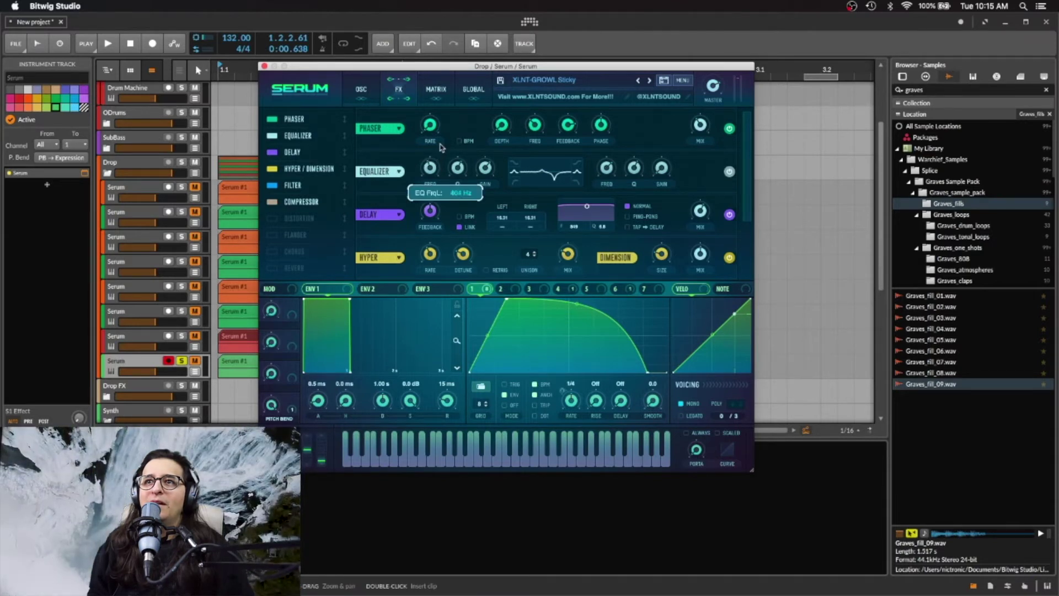
pyautogui.moveTo(485, 168)
pyautogui.moveTo(462, 184)
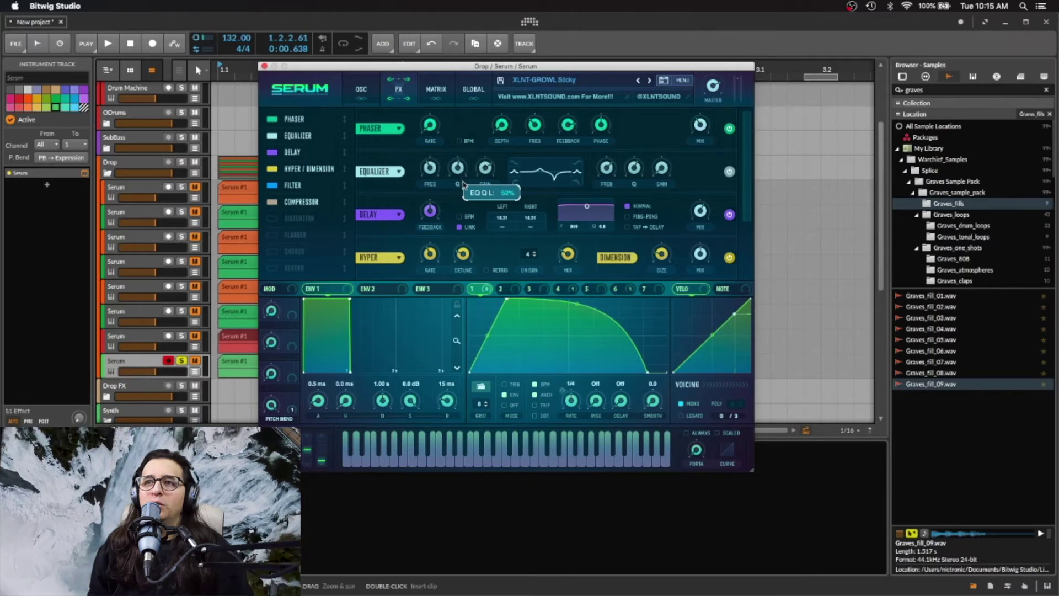
pyautogui.moveTo(609, 166)
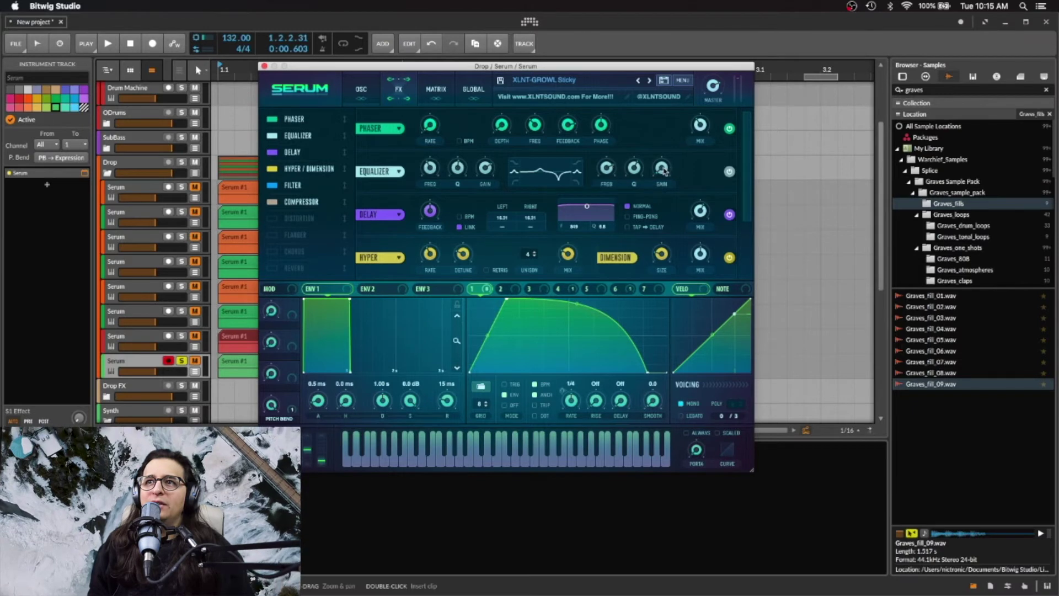
pyautogui.moveTo(665, 173)
pyautogui.moveTo(666, 162); pyautogui.dragTo(640, 182)
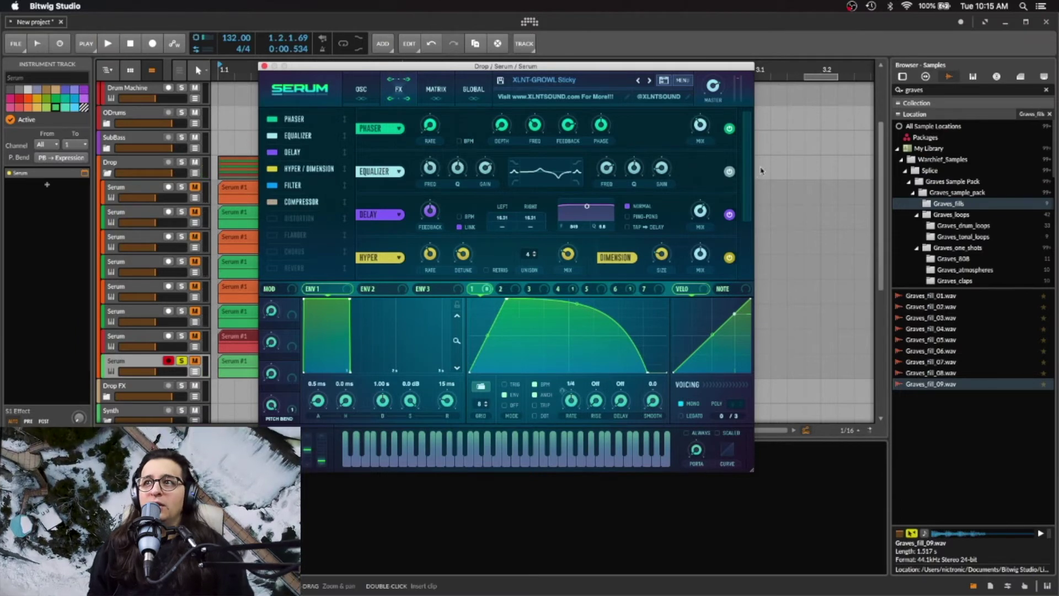
# Adjust the phaser's mix, feedback and frequency in the effects rack.
pyautogui.moveTo(699, 127); pyautogui.dragTo(707, 107)
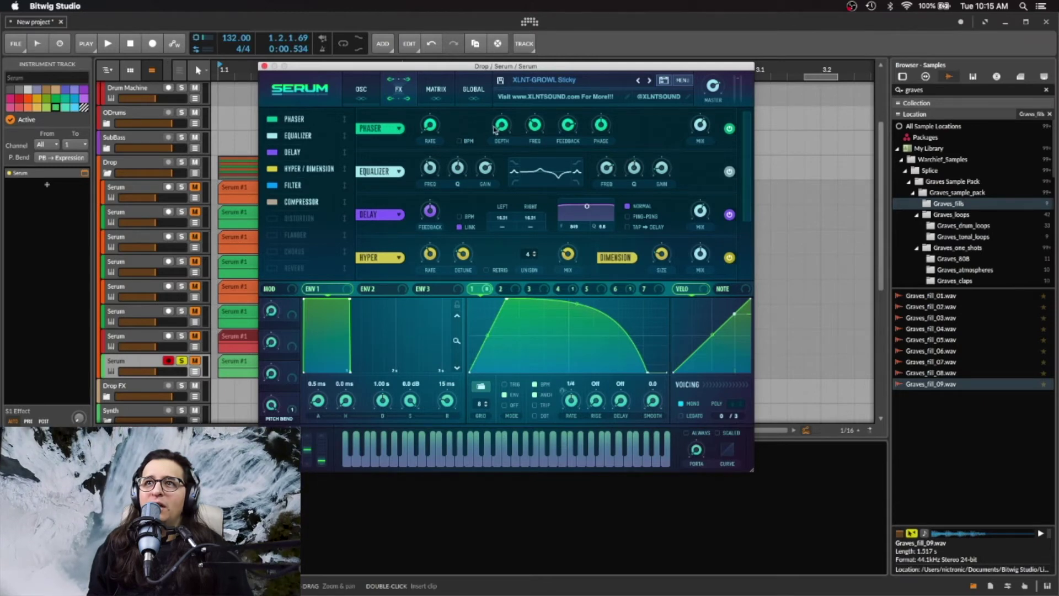
pyautogui.click(567, 128)
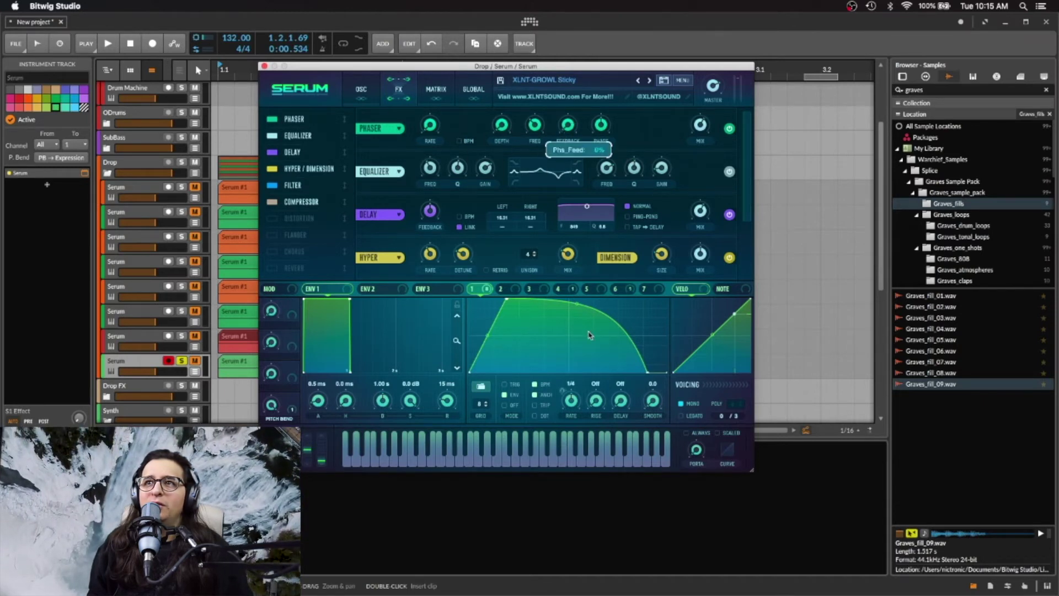
pyautogui.moveTo(535, 128); pyautogui.dragTo(540, 108)
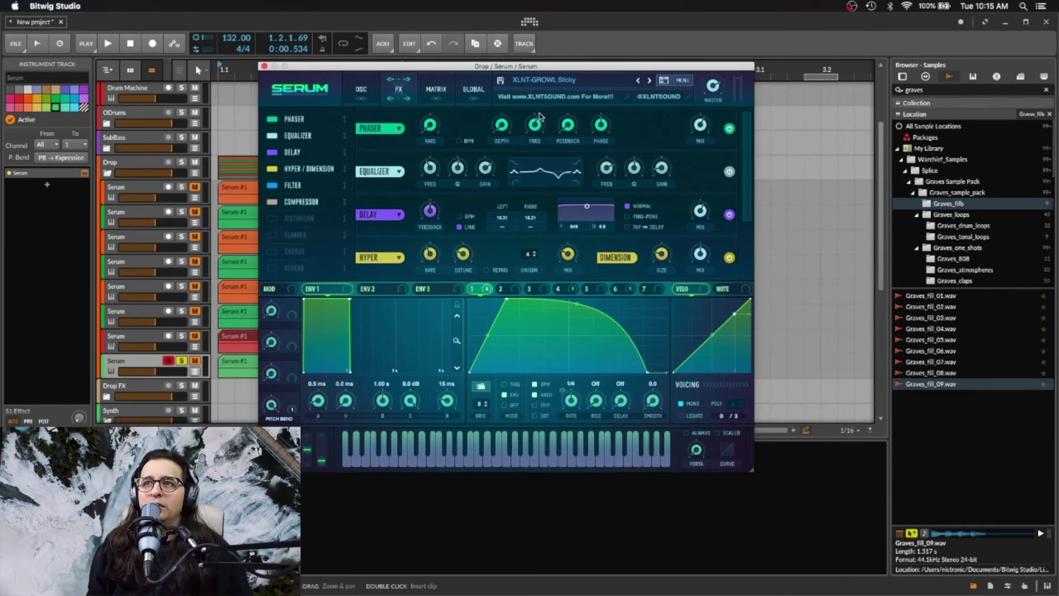
# Enable the Flanger effect, adjust its depth and feedback, set its stereo phase to about 231°, and audition the sound.
pyautogui.click(292, 236)
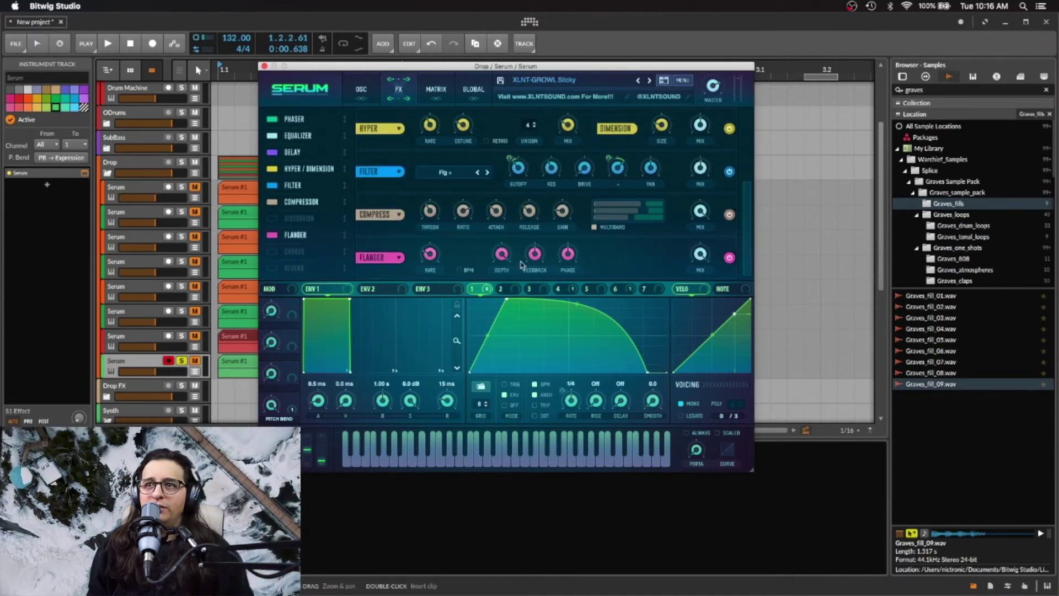
pyautogui.moveTo(538, 255); pyautogui.dragTo(571, 247)
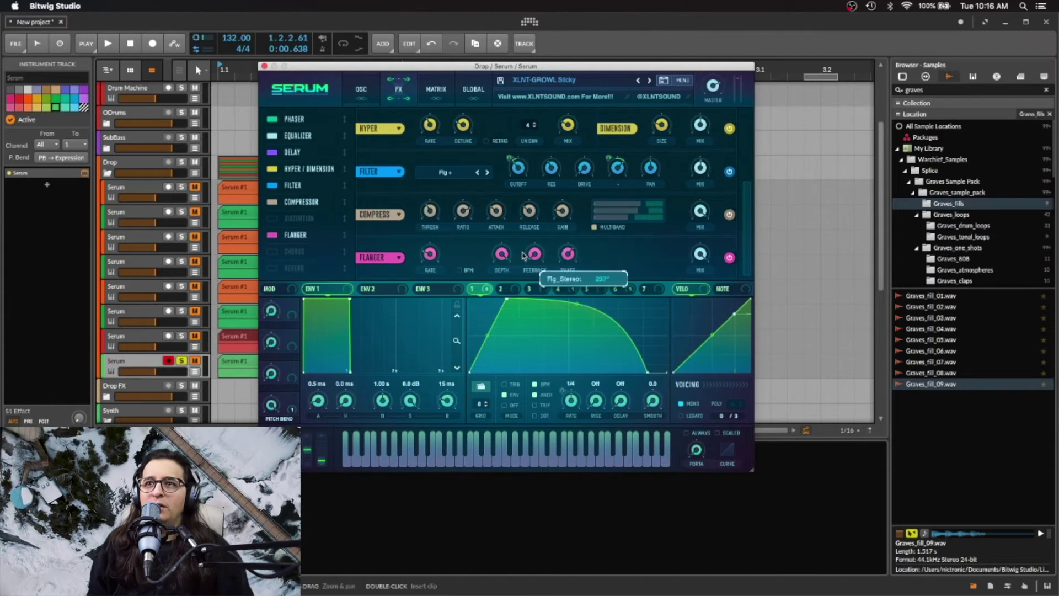
pyautogui.moveTo(502, 254); pyautogui.dragTo(536, 413)
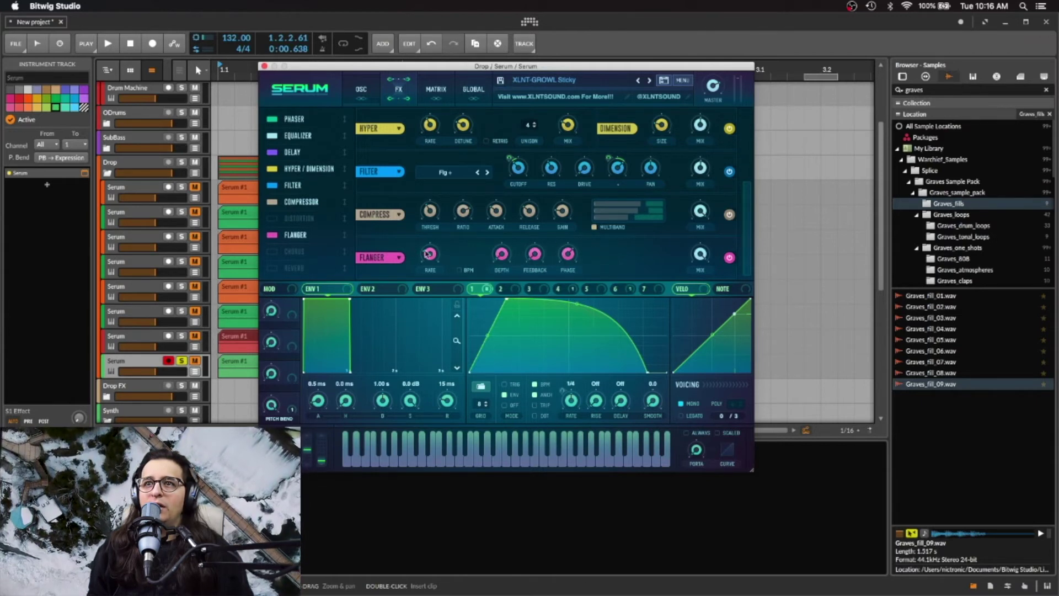
pyautogui.press('space')
pyautogui.press('space')
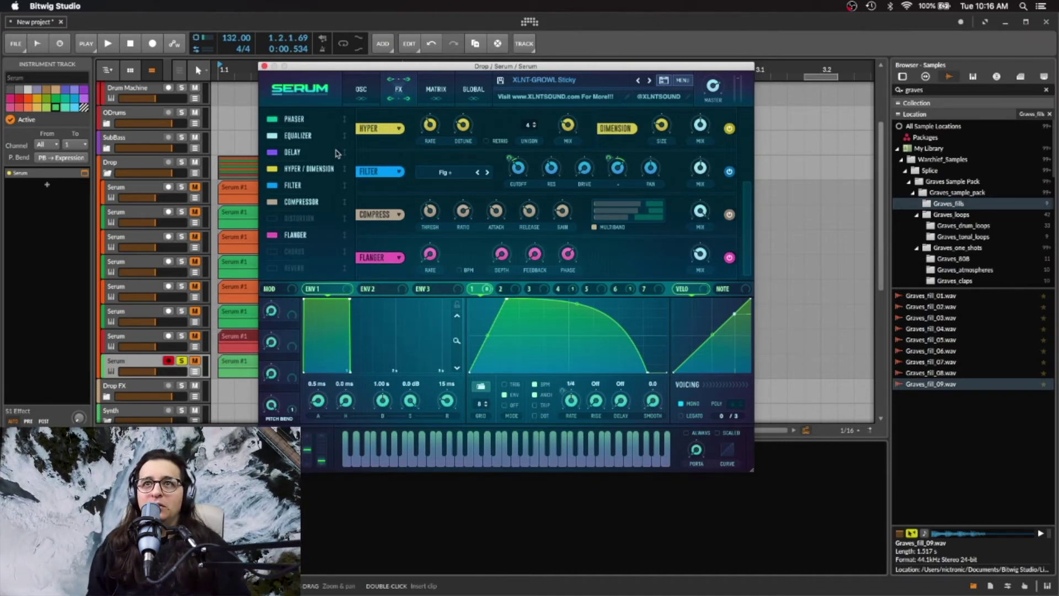
# Turn the green variation track's long clip into four short, evenly spaced clips and play them back.
pyautogui.moveTo(323, 69); pyautogui.dragTo(491, 76)
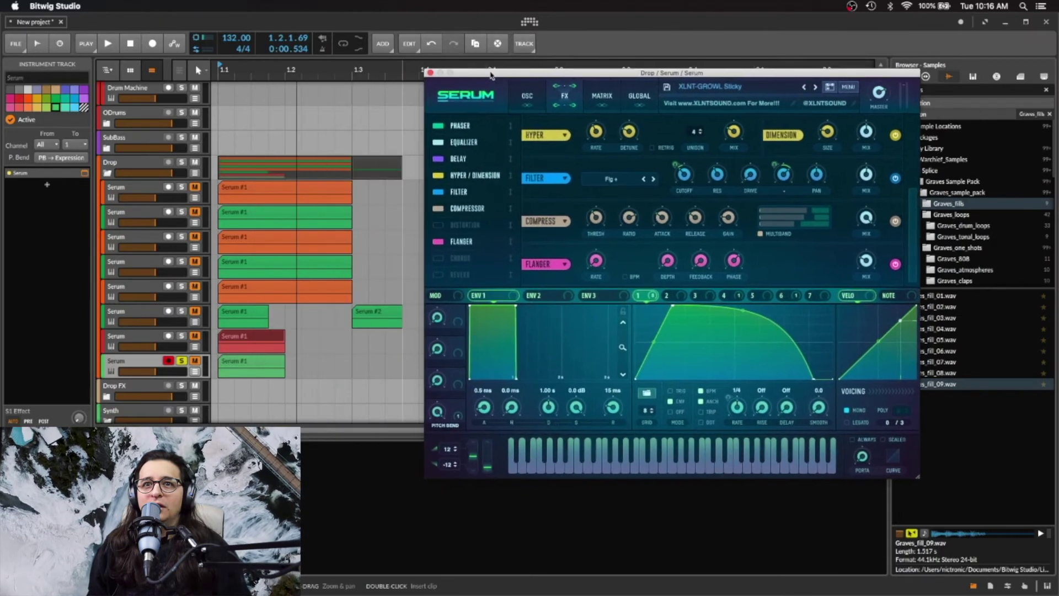
pyautogui.click(282, 362)
pyautogui.moveTo(282, 362); pyautogui.dragTo(334, 368)
pyautogui.press('space')
pyautogui.press('space')
pyautogui.click(220, 371)
# Reshape LFO 1 into a curve that starts at full level and falls away steeply, and audition it.
pyautogui.click(528, 96)
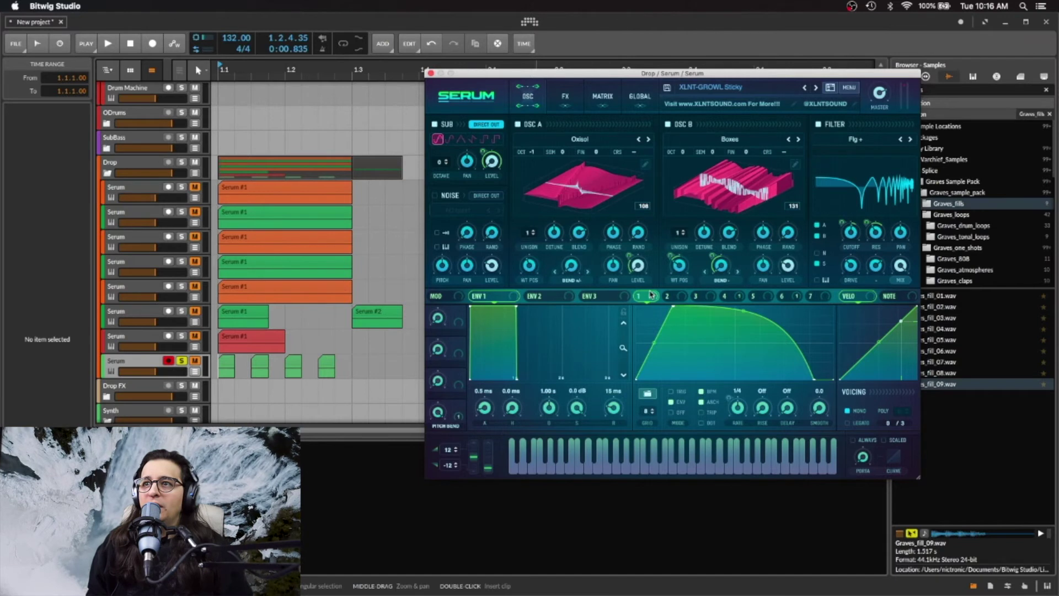
pyautogui.moveTo(673, 309); pyautogui.dragTo(636, 307)
pyautogui.moveTo(724, 311); pyautogui.dragTo(722, 353)
pyautogui.press('space')
pyautogui.press('space')
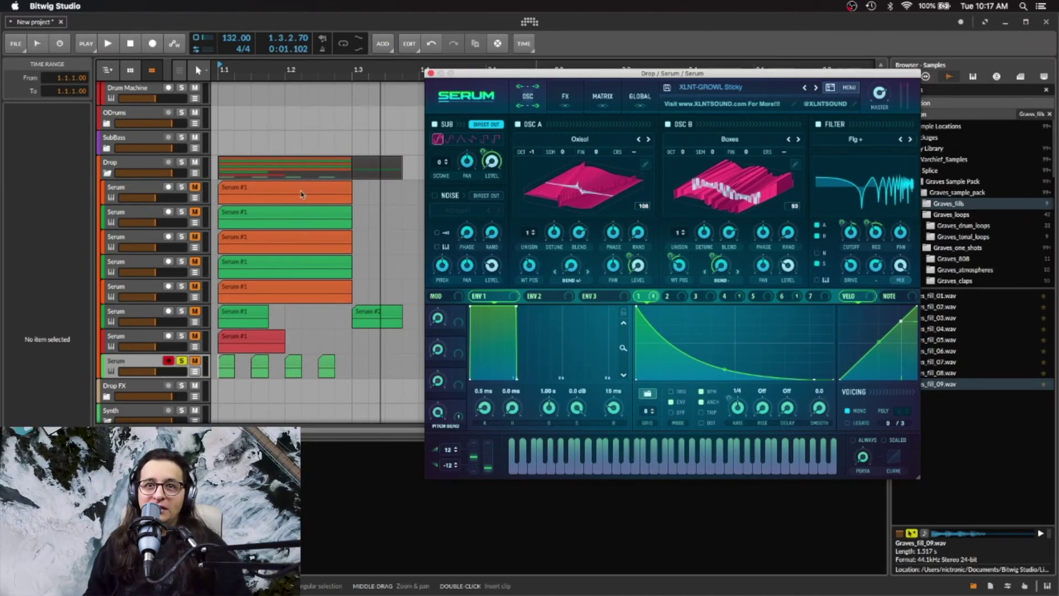
# Compare the red Serum track with the chopped green variation using solo playback.
pyautogui.press('space')
pyautogui.click(182, 335)
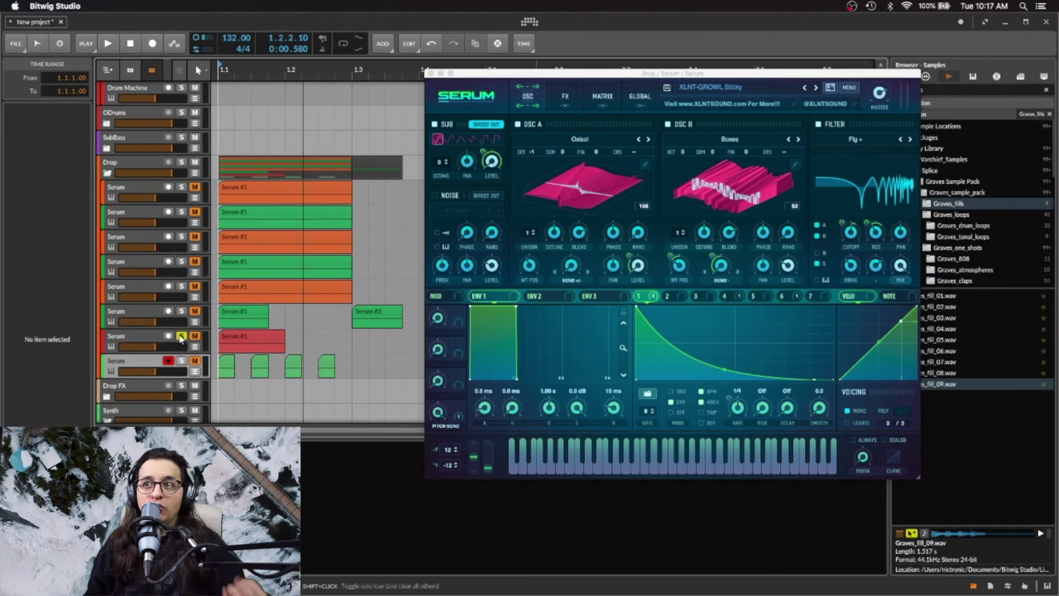
pyautogui.click(181, 336)
pyautogui.click(182, 361)
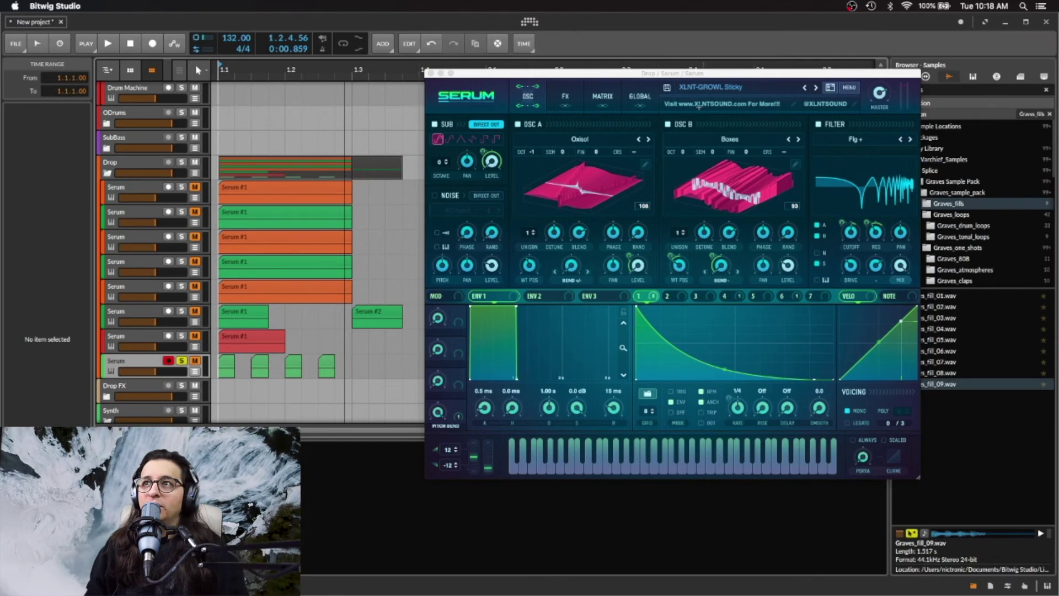
# Try the Multi filter types HP 12, BP 12 and BN 12 in the oscillator page's filter while auditioning.
pyautogui.moveTo(738, 71); pyautogui.dragTo(607, 64)
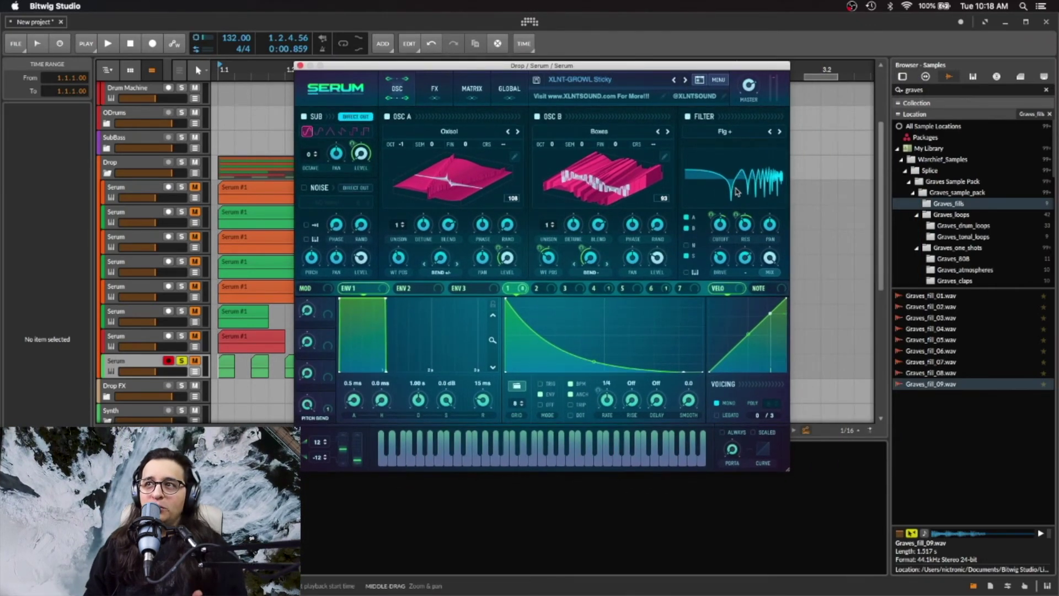
pyautogui.click(750, 133)
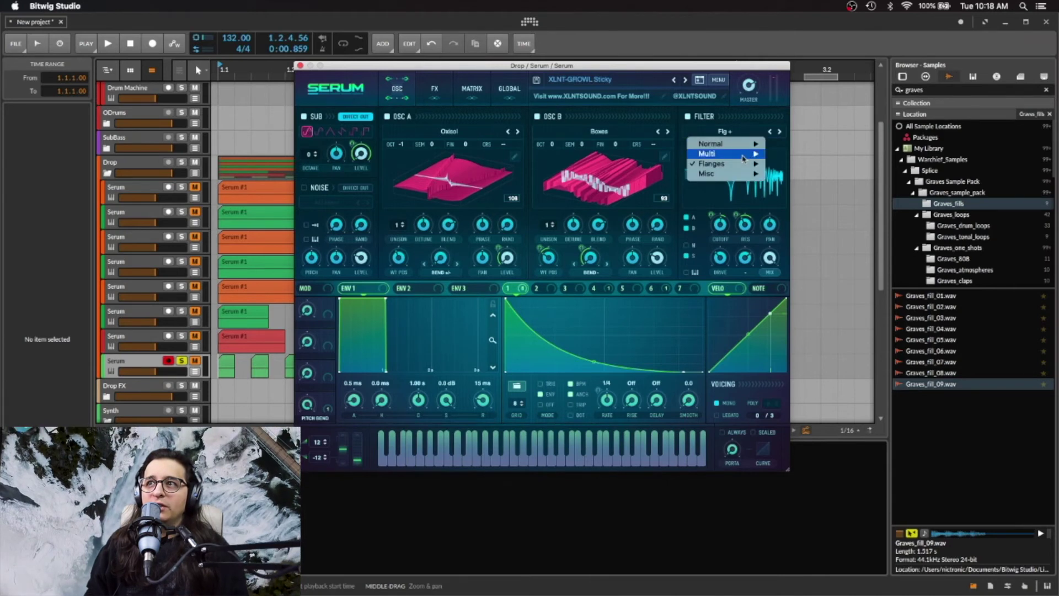
pyautogui.moveTo(747, 154)
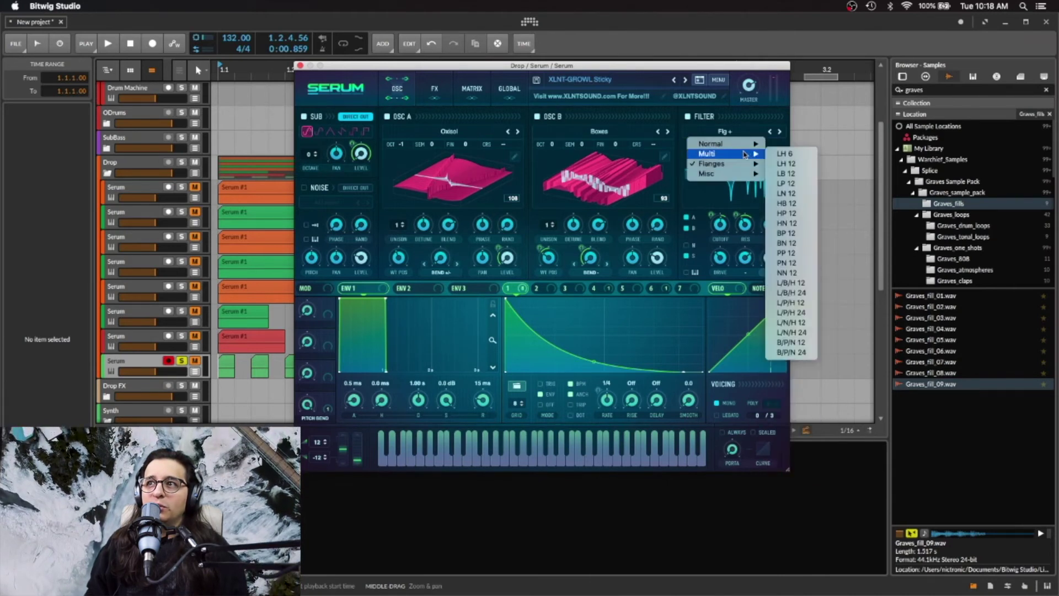
pyautogui.click(786, 213)
pyautogui.click(780, 132)
pyautogui.click(780, 132)
pyautogui.press('space')
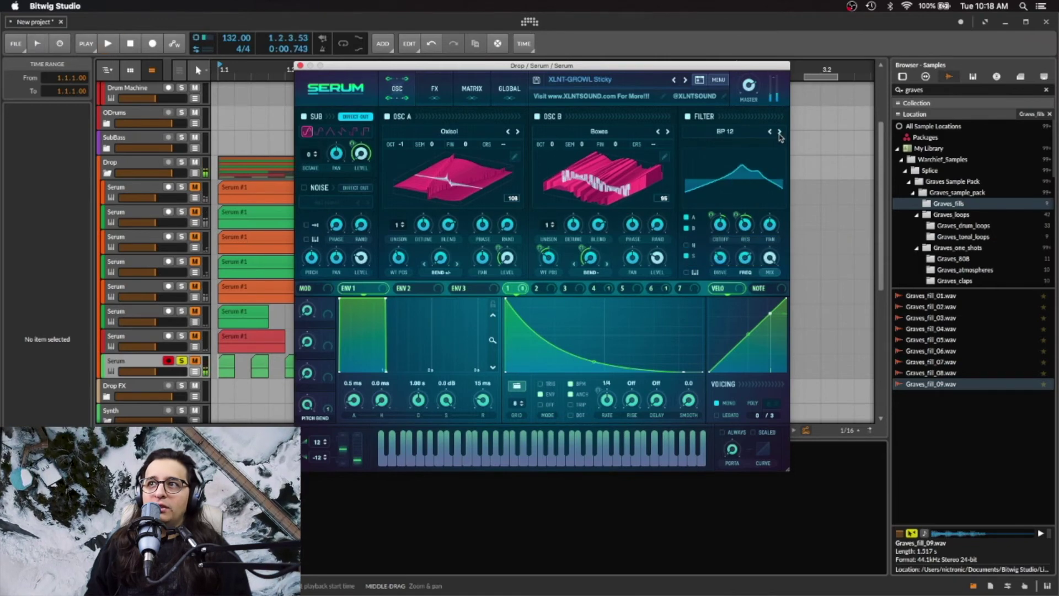
pyautogui.click(780, 132)
pyautogui.press('space')
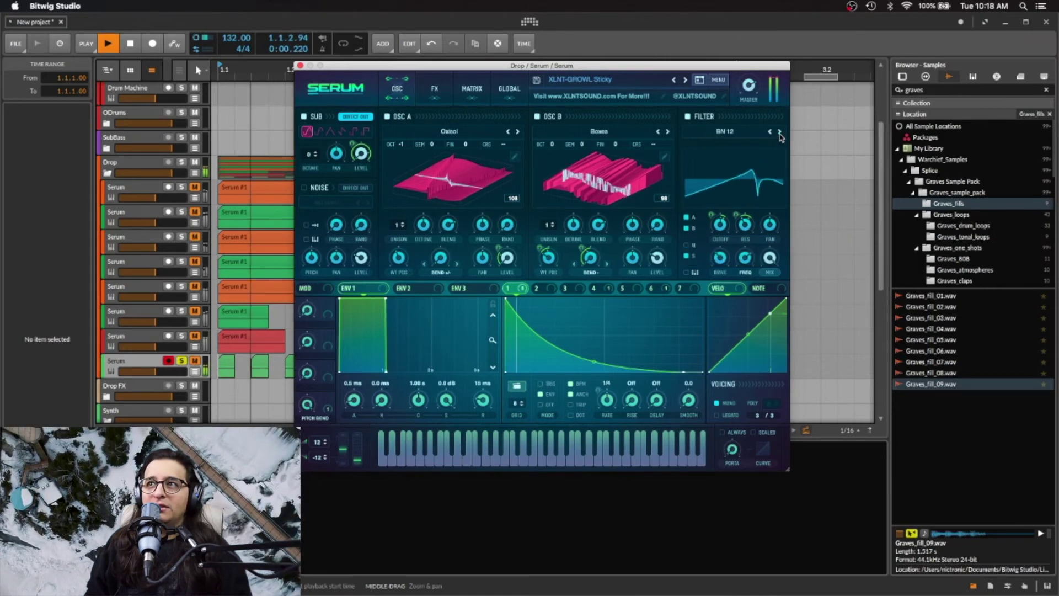
# Change the main filter's type to Cmb + from Flanges and audition the result.
pyautogui.click(753, 135)
pyautogui.moveTo(748, 165)
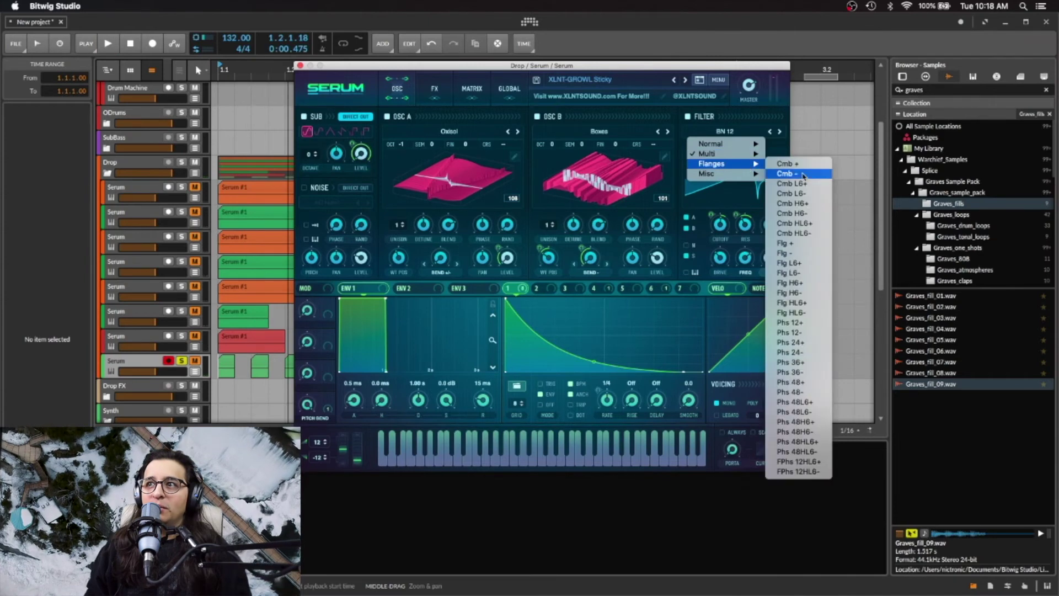
pyautogui.click(784, 163)
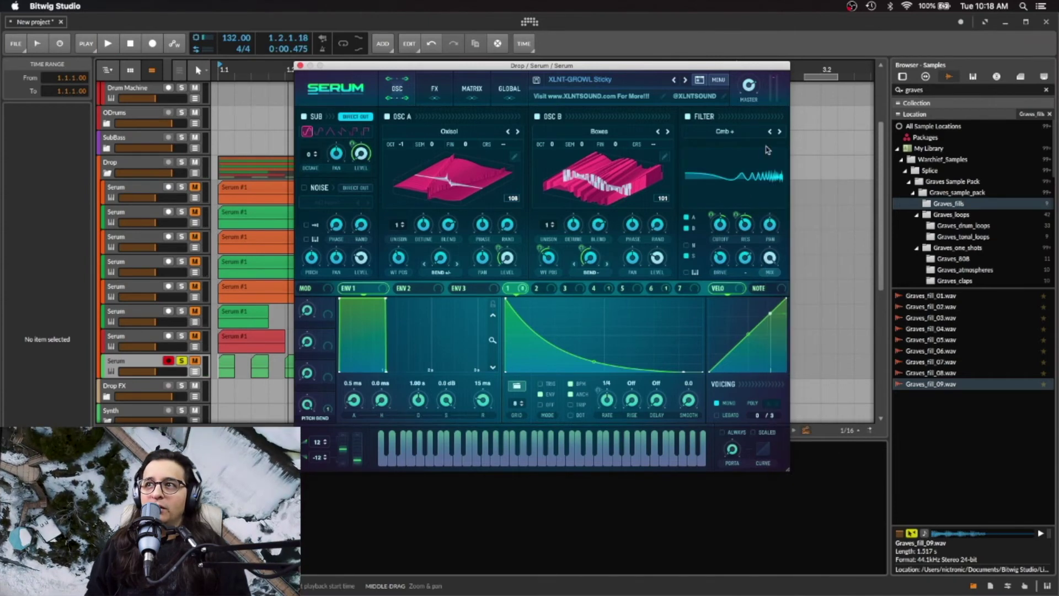
pyautogui.press('space')
pyautogui.press('space')
# Adjust the filter cutoff's modulation, flatten LFO 1's falling curve, and play the sound back.
pyautogui.moveTo(713, 215); pyautogui.dragTo(715, 196)
pyautogui.press('space')
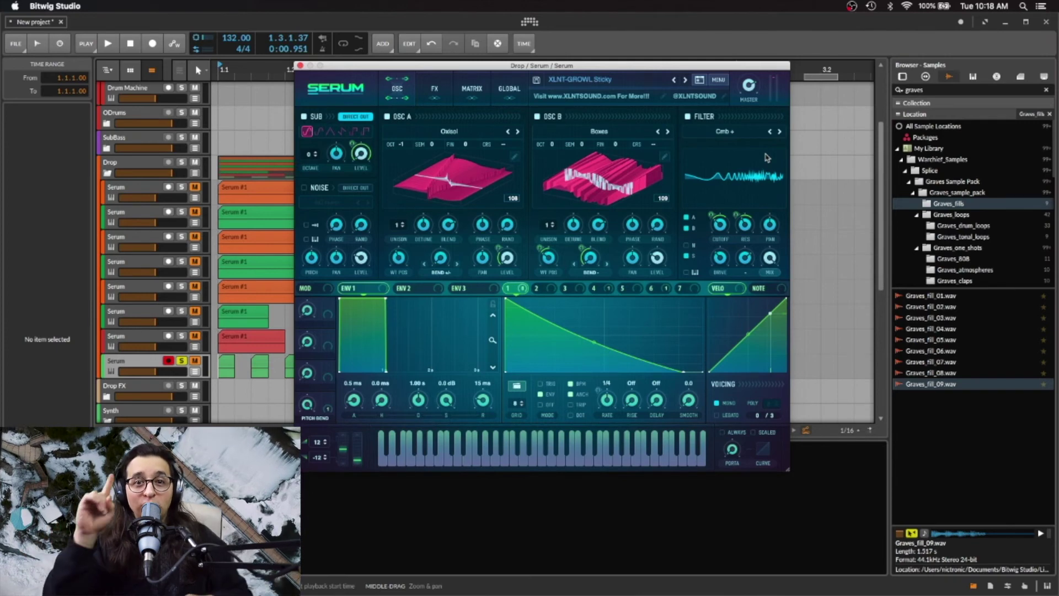
pyautogui.click(604, 477)
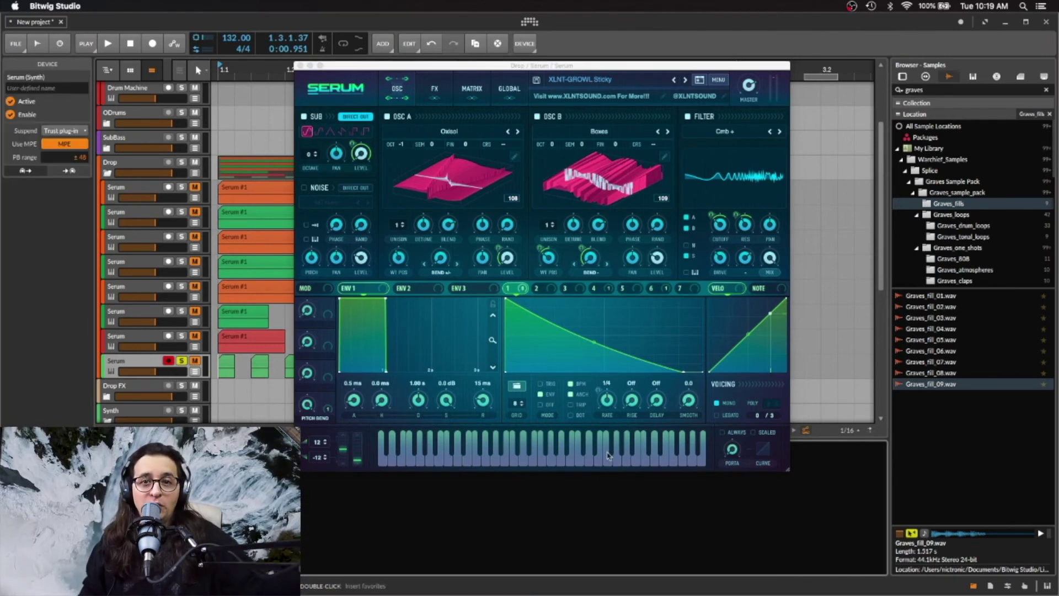